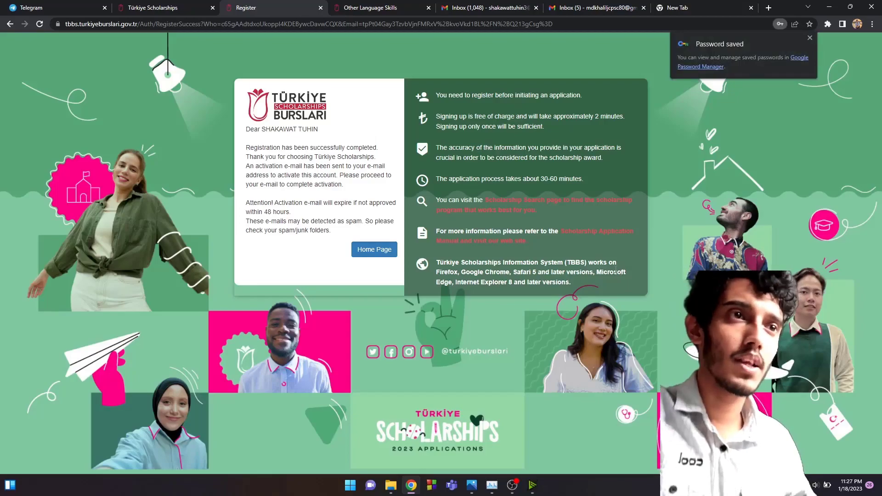
Step: Activate the scholarship account through the link in the activation e-mail, and log in to the application portal
click(598, 7)
click(289, 130)
scroll(454, 173, down, 5)
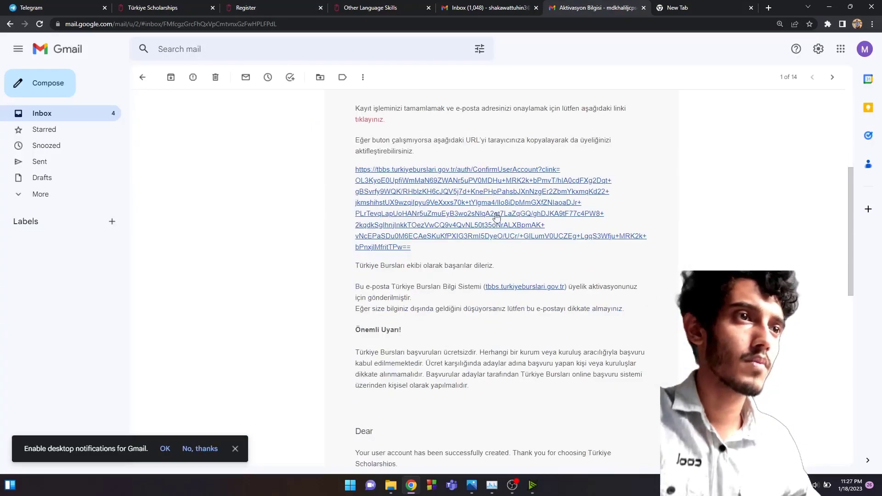
click(454, 173)
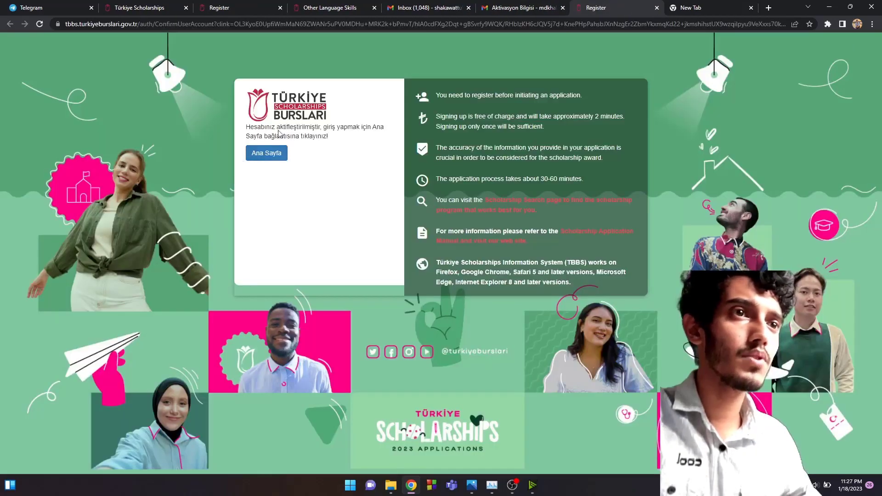
click(268, 154)
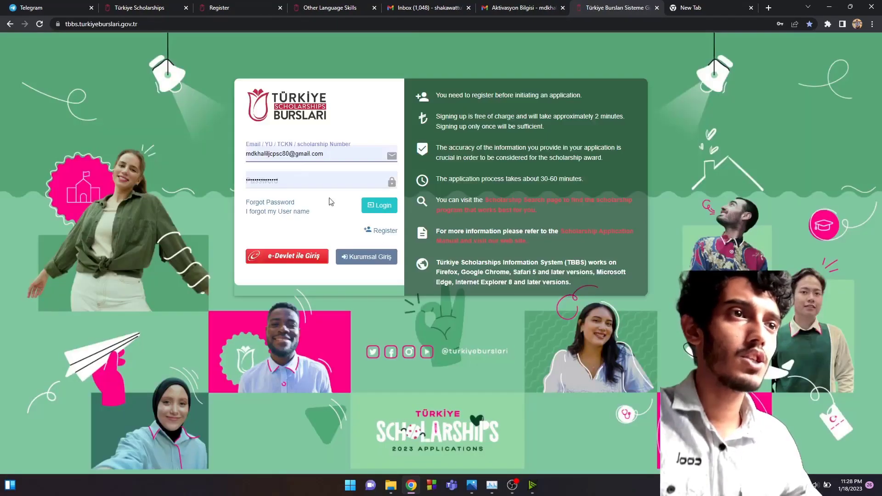
click(377, 258)
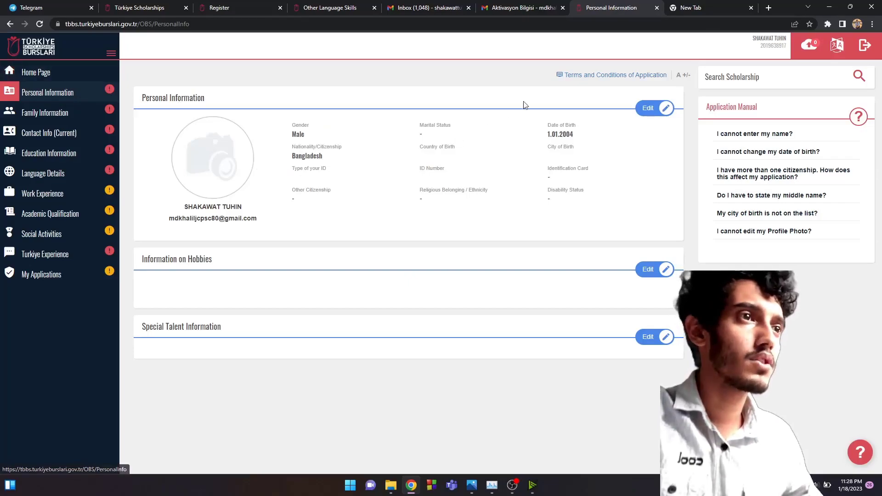
Step: Fill in the personal information: marital status Single, country of birth Bangladesh, ID type Passport, passport type private, and passport country code BGD
click(641, 108)
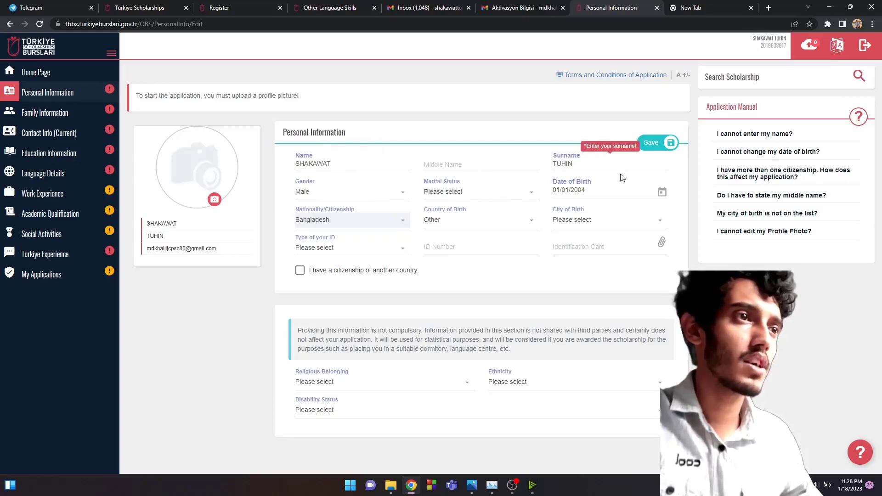
click(345, 251)
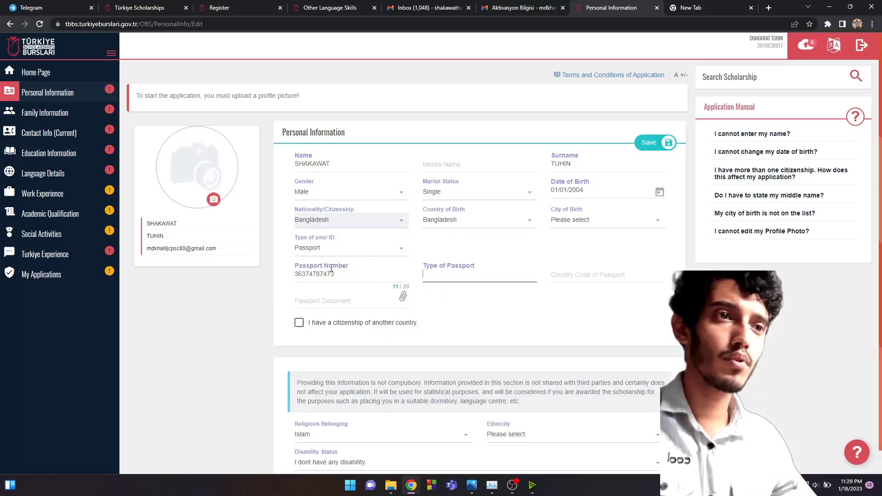
click(461, 272)
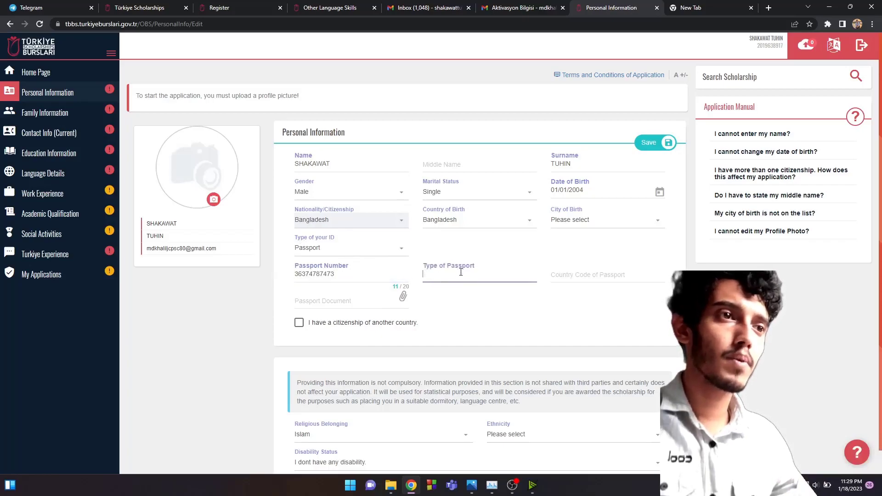
text(private)
click(599, 276)
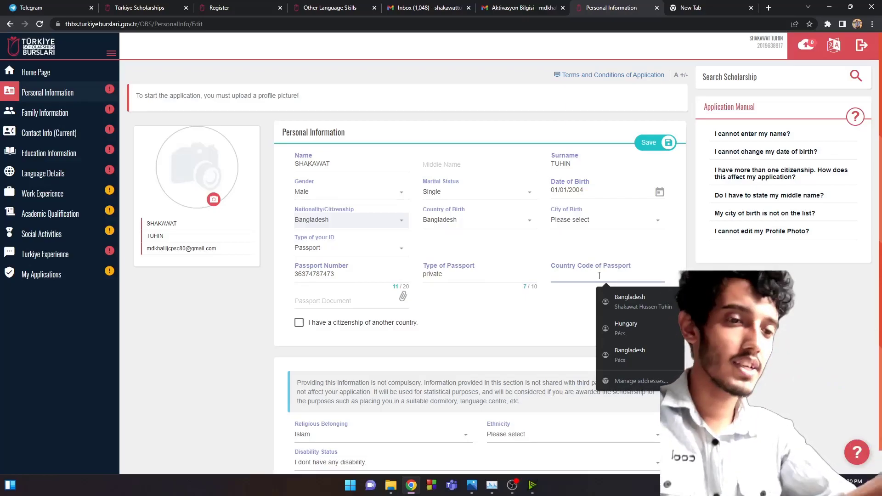
text(BGD)
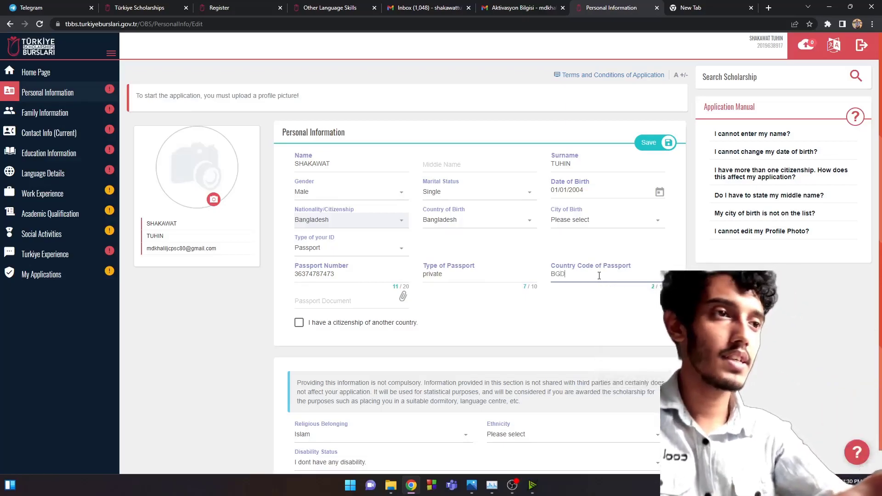
Step: Save the personal information with Sylhet as city of birth and Passport.pdf as the passport document
scroll(389, 263, down, 1)
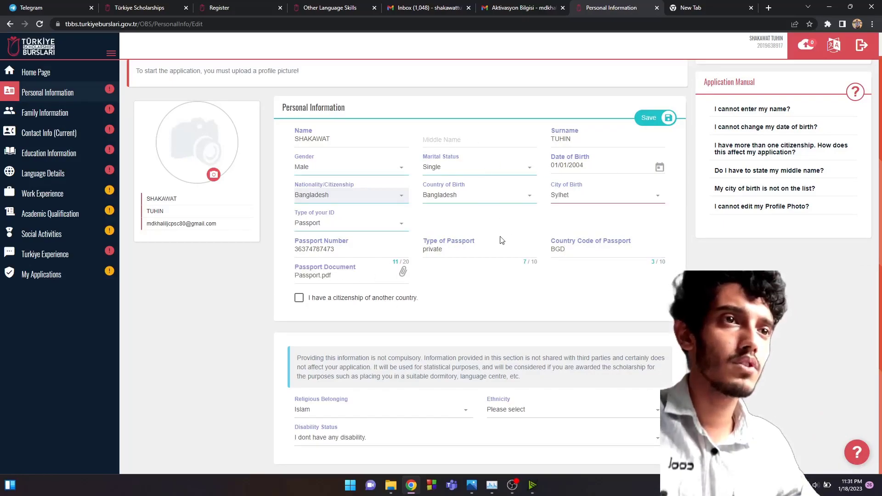
scroll(502, 240, up, 1)
click(649, 118)
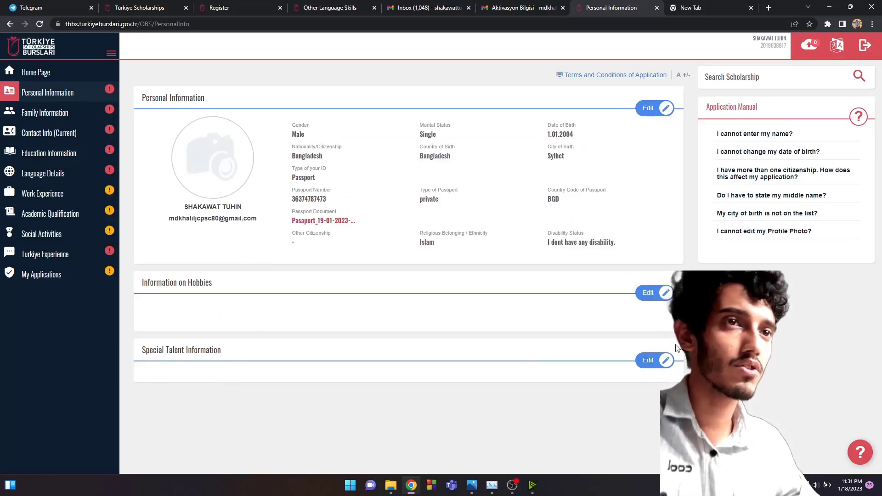
Step: State in the family information that both the mother and the father are alive and that both work
click(46, 112)
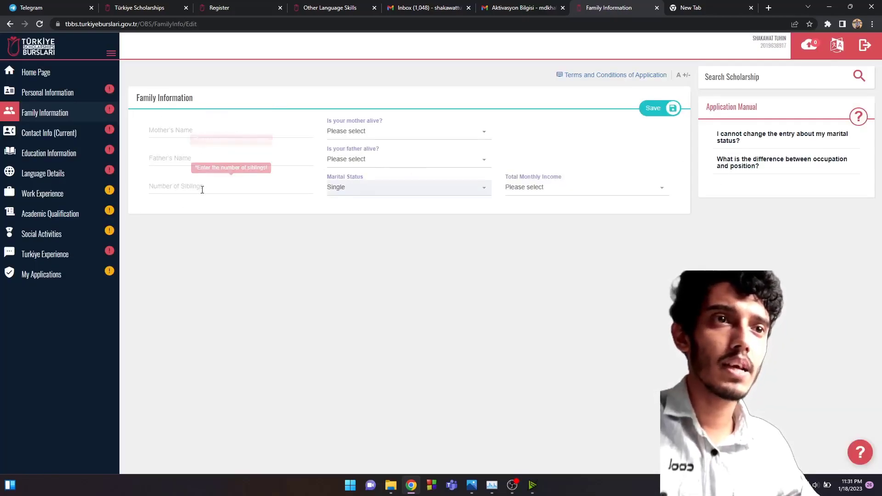
click(402, 133)
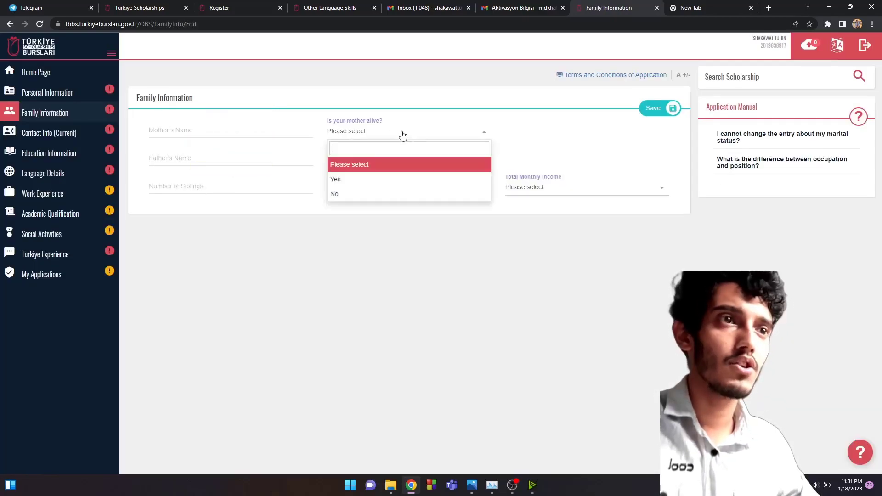
click(341, 180)
click(402, 159)
click(351, 207)
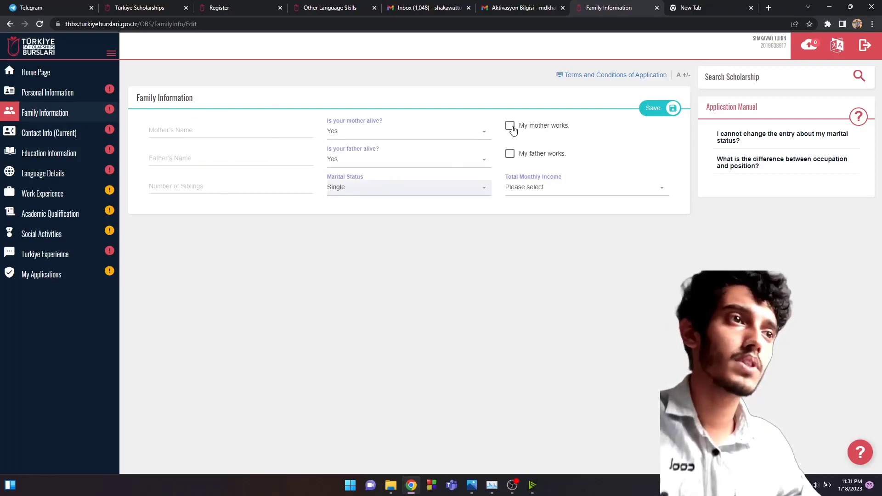
click(510, 126)
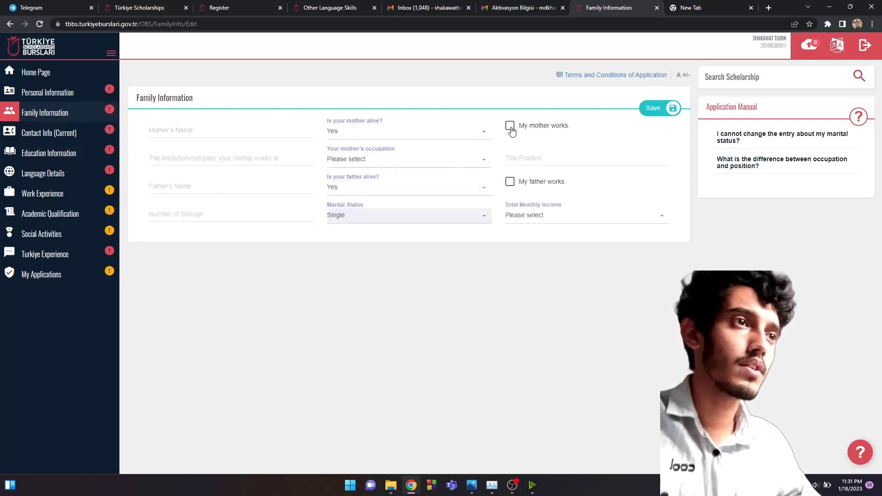
click(511, 182)
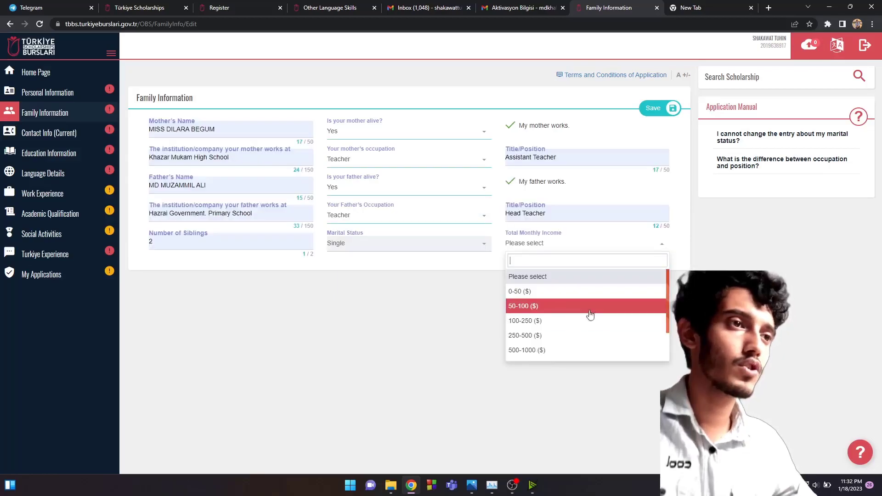
Step: Set the total monthly income to 500-1000 ($) and save the family information
scroll(553, 306, down, 1)
click(528, 310)
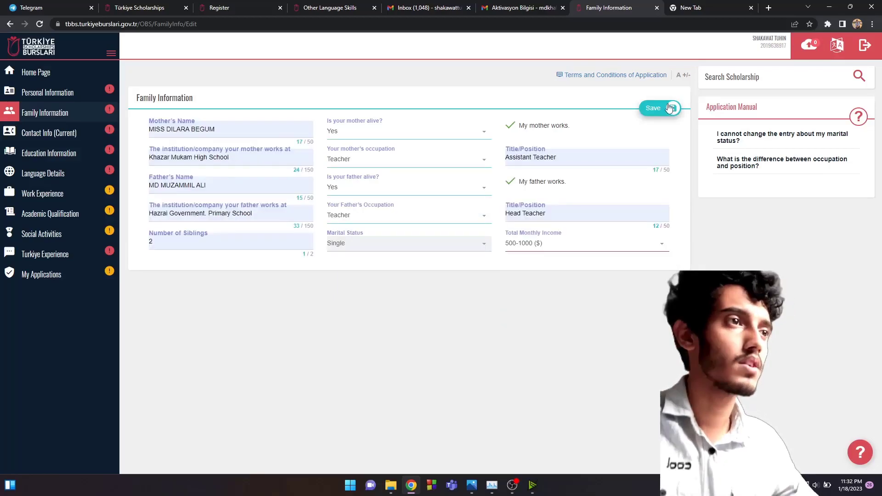
click(667, 106)
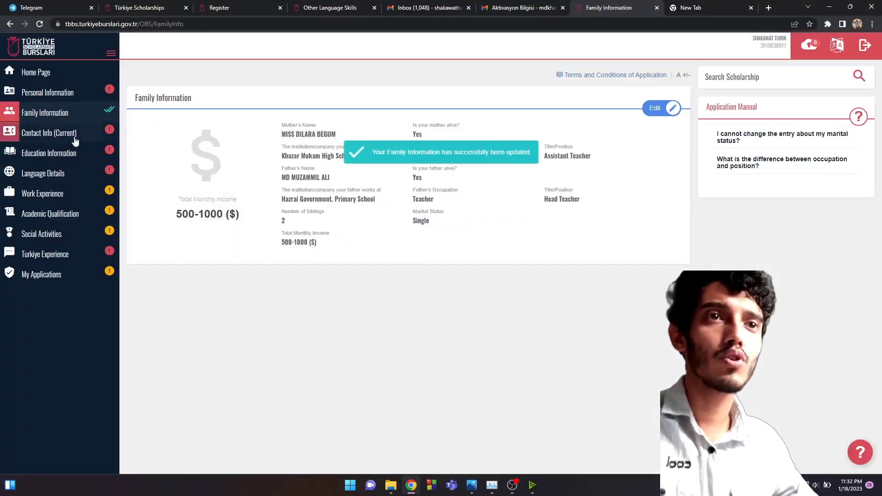
Step: Examine the current contact information form, including its address and phone fields and the option for a different residential address
click(92, 132)
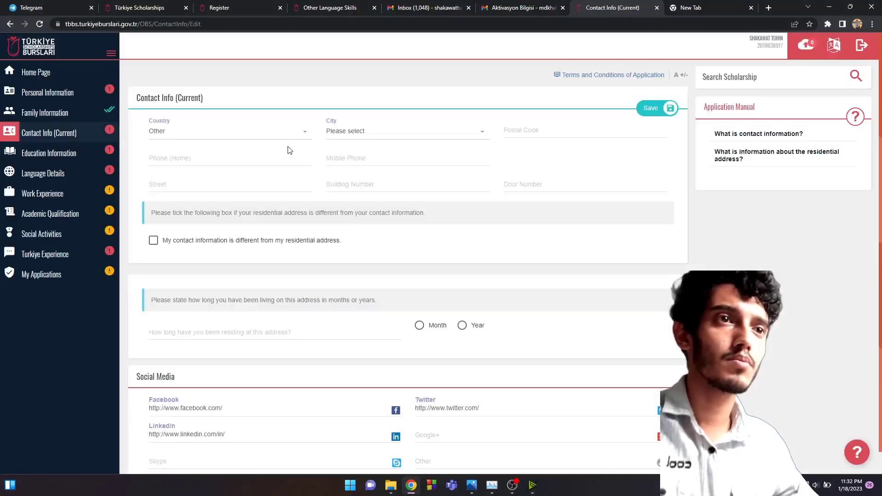
click(276, 132)
click(368, 183)
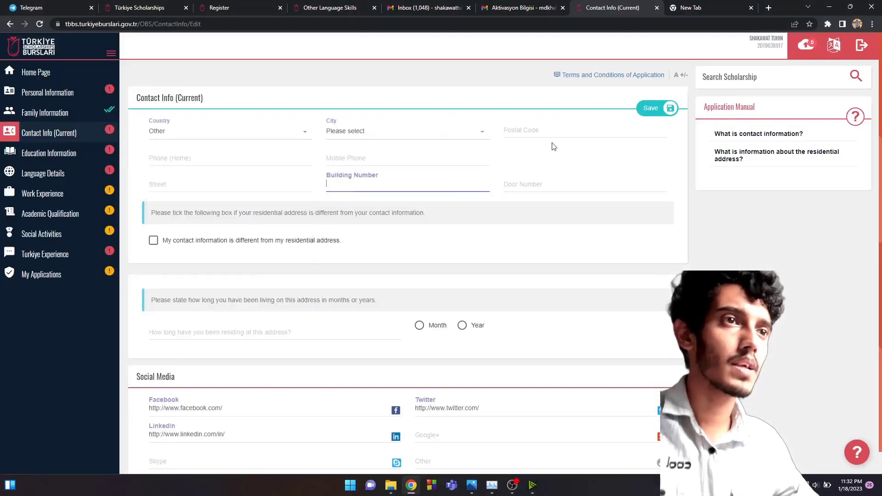
click(372, 158)
click(199, 158)
click(344, 203)
scroll(344, 203, down, 1)
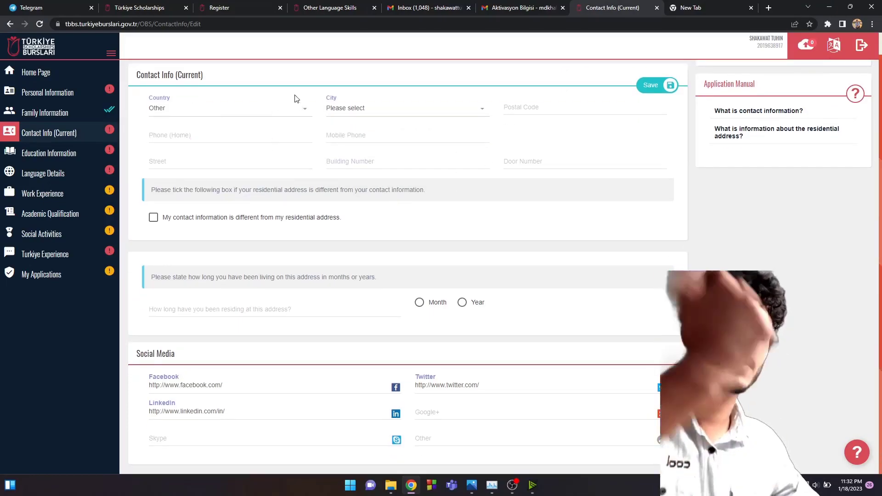
click(153, 217)
click(154, 217)
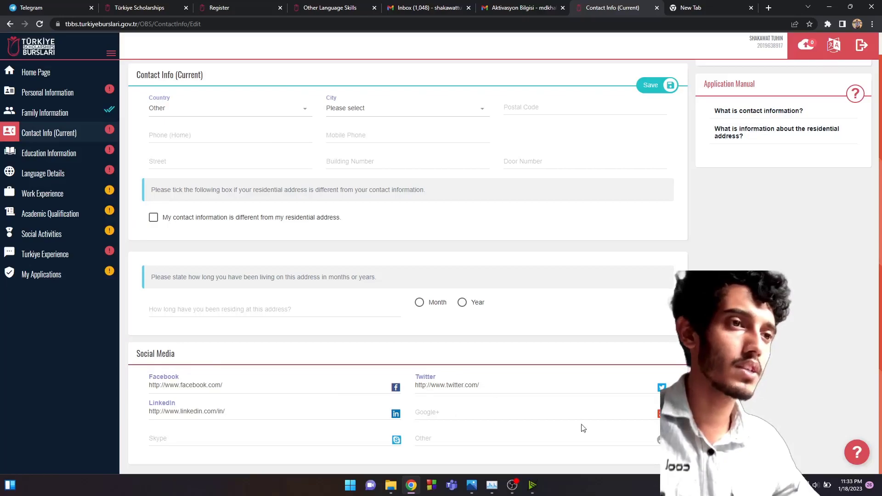
Step: Start a high school education entry with stage Secondary Education, type General High School and major field Science/Natural Sciences
click(64, 153)
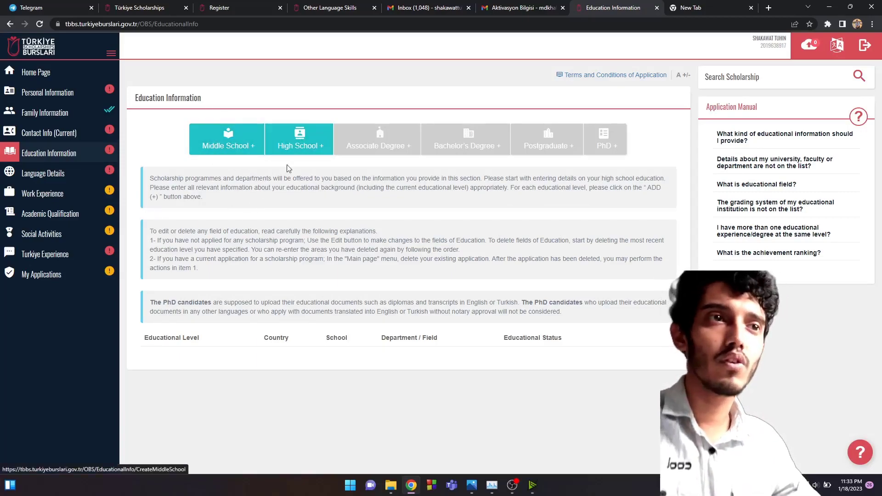
click(302, 153)
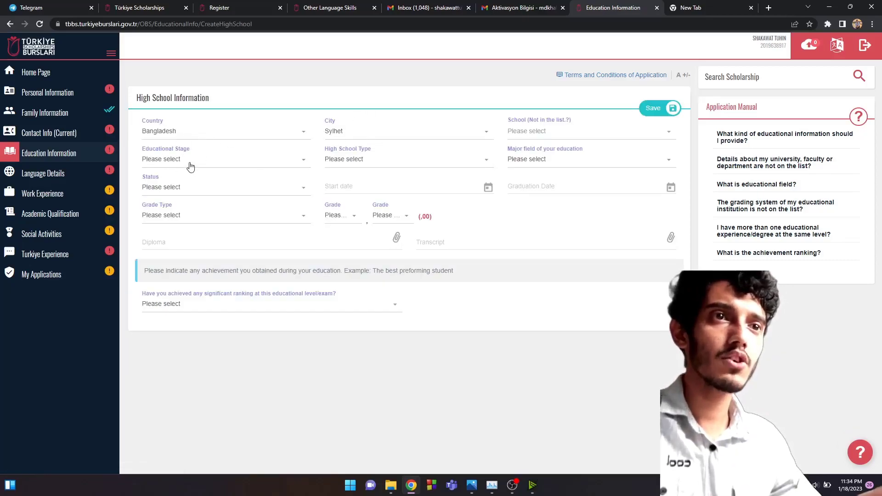
click(190, 161)
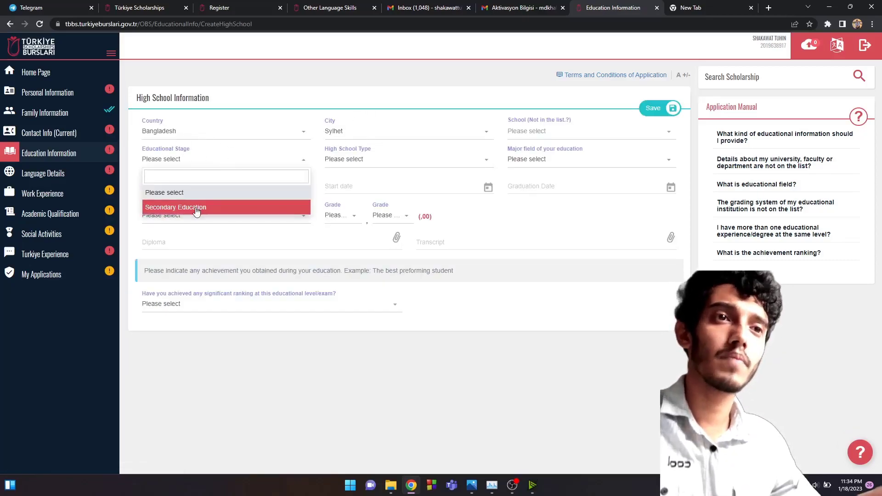
click(181, 208)
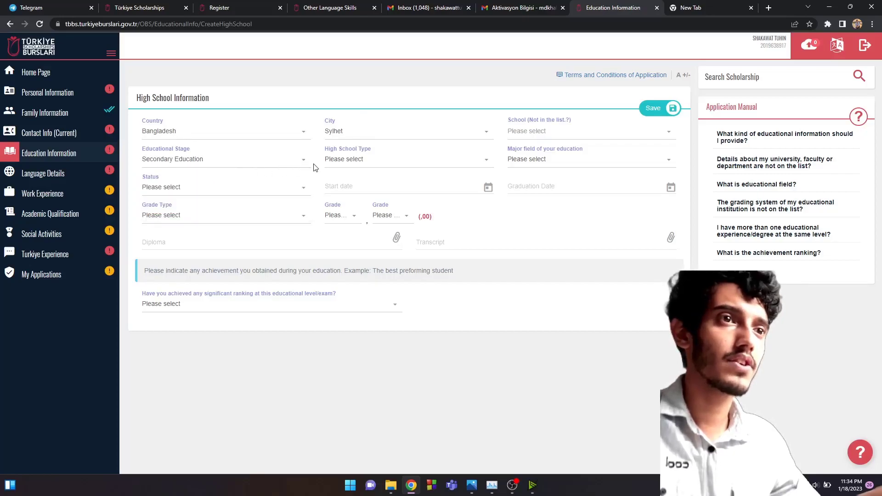
click(345, 160)
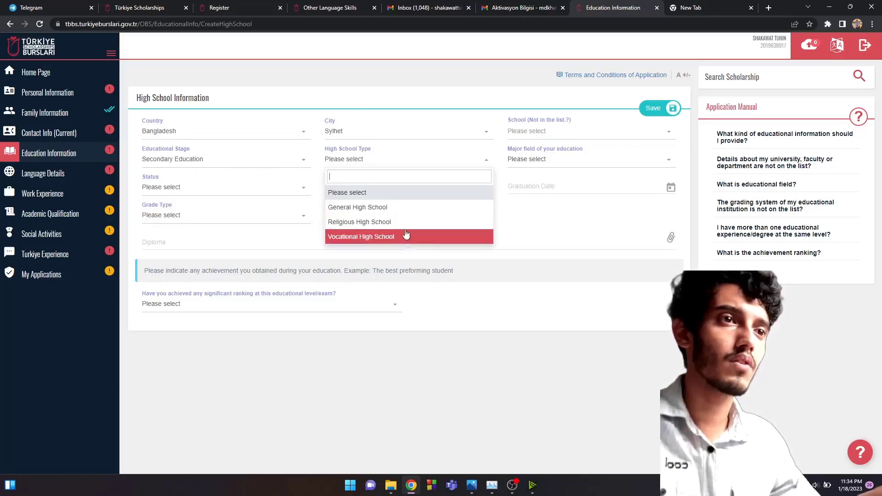
click(398, 209)
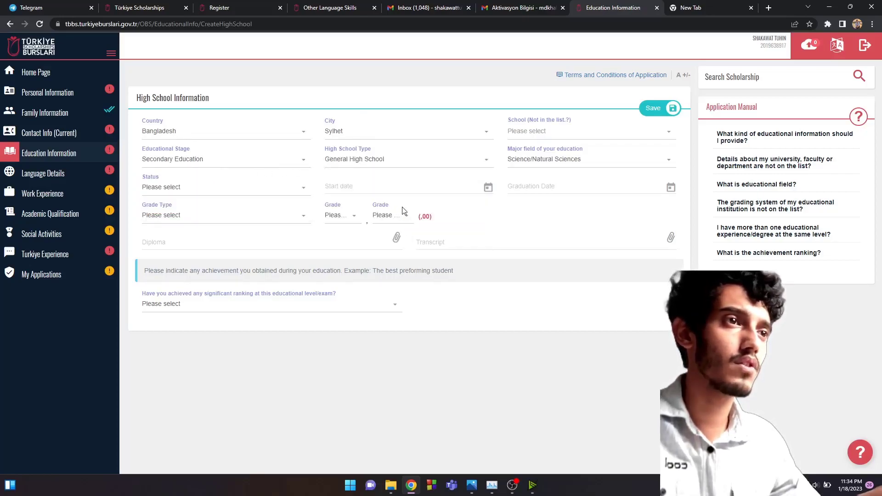
click(530, 163)
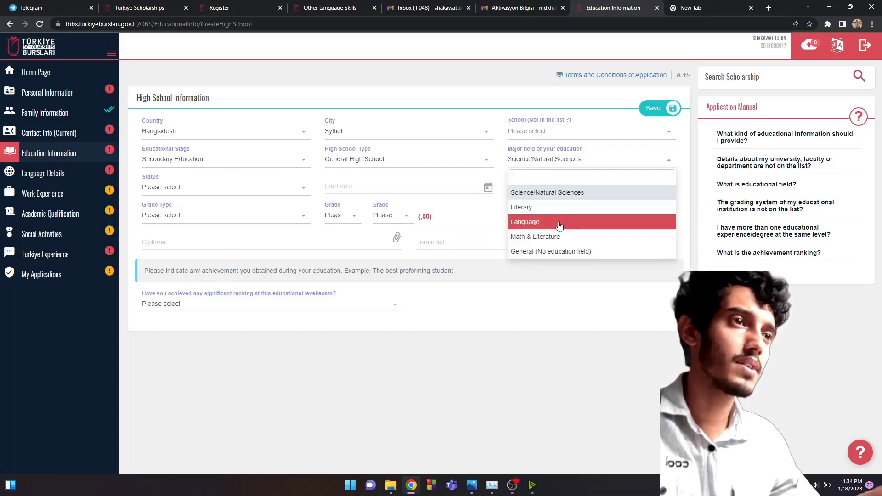
click(570, 236)
Step: Check the grade type and grade choices in the high school information
click(237, 220)
click(338, 217)
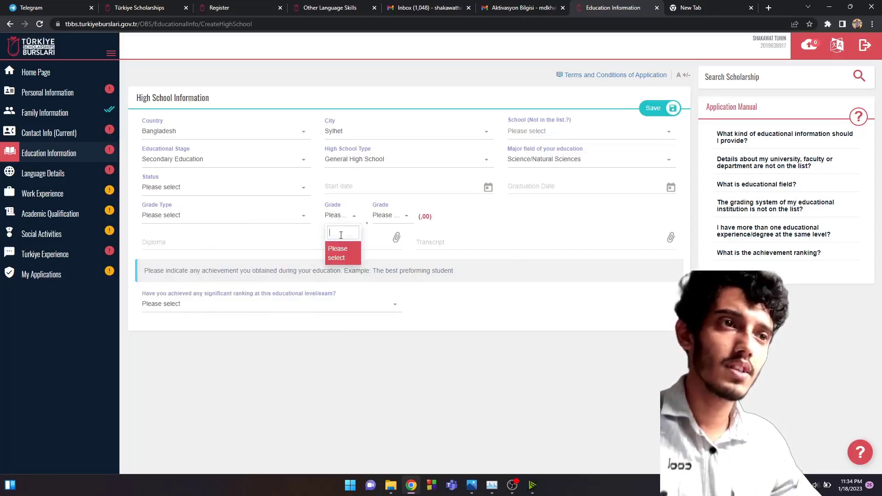
click(400, 218)
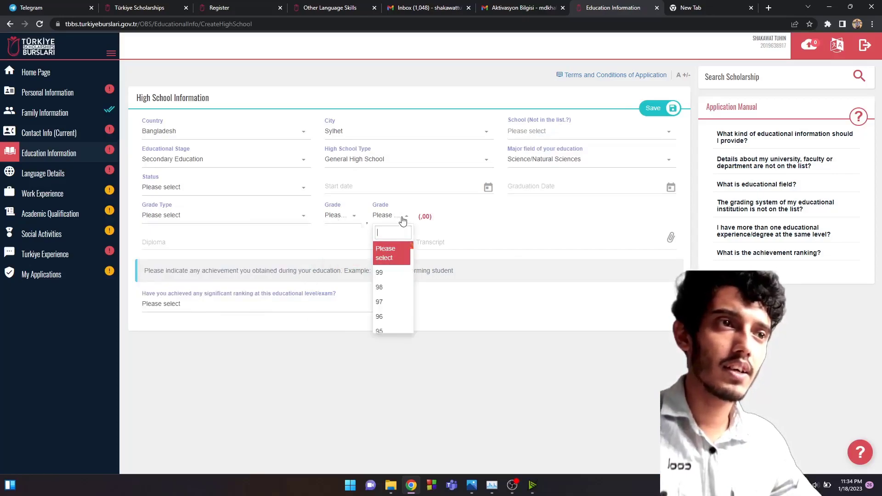
click(179, 289)
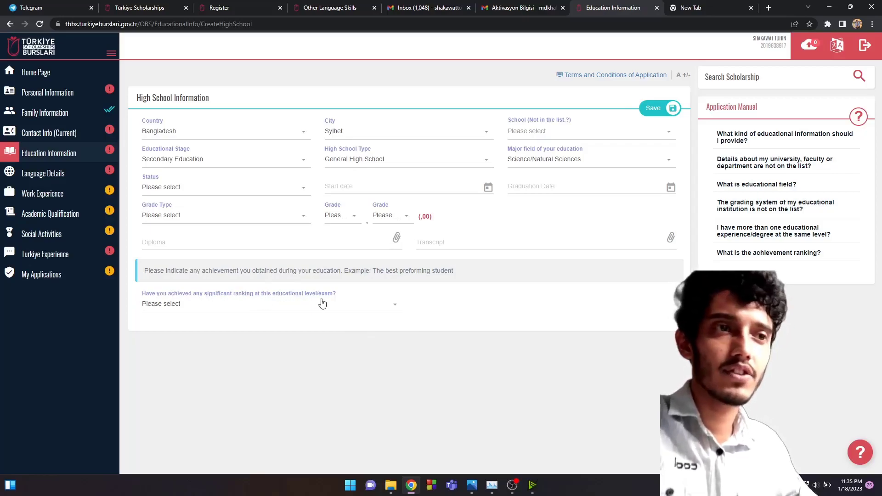
Step: Report a significant ranking at the high school level, with School as the field of achievement and 2 as the rank
click(395, 307)
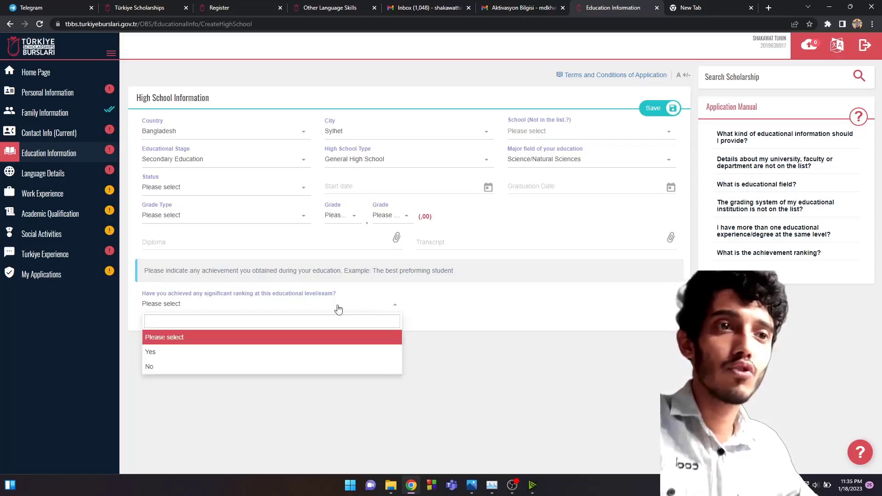
click(202, 352)
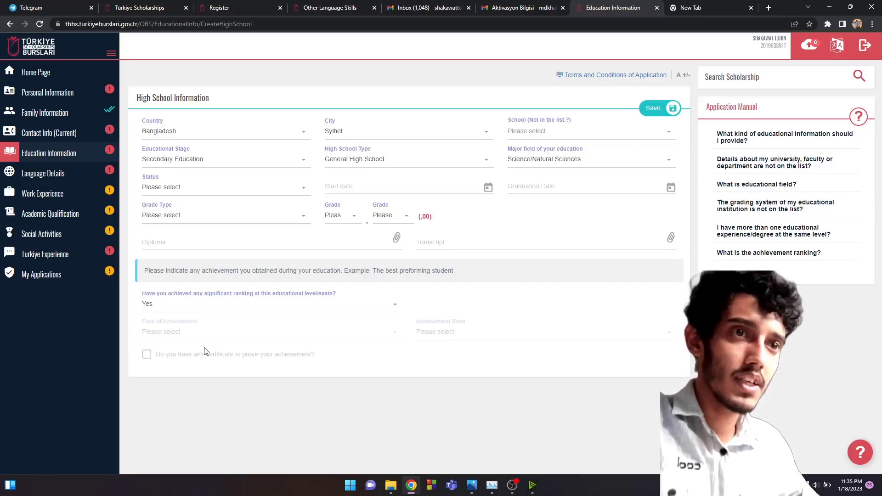
click(176, 335)
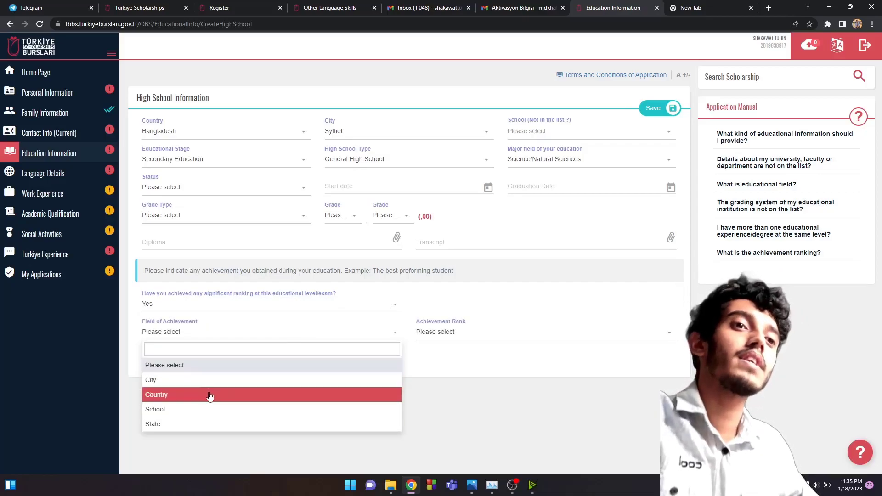
click(212, 411)
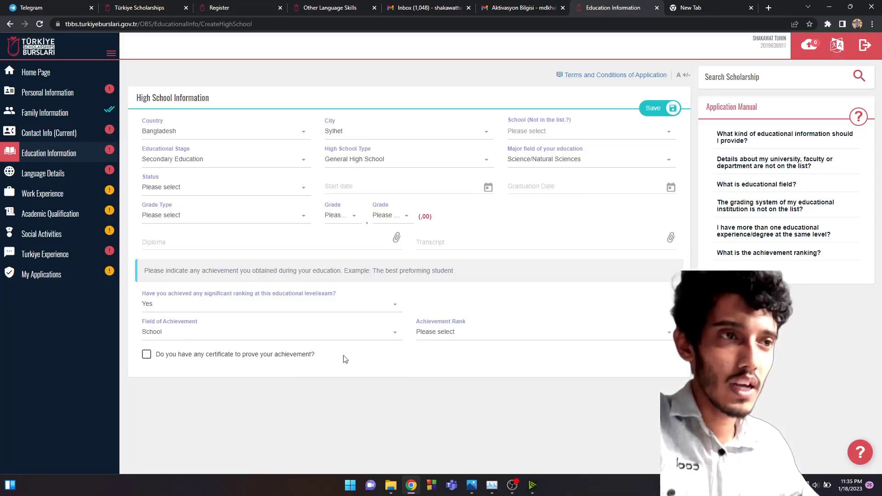
click(461, 336)
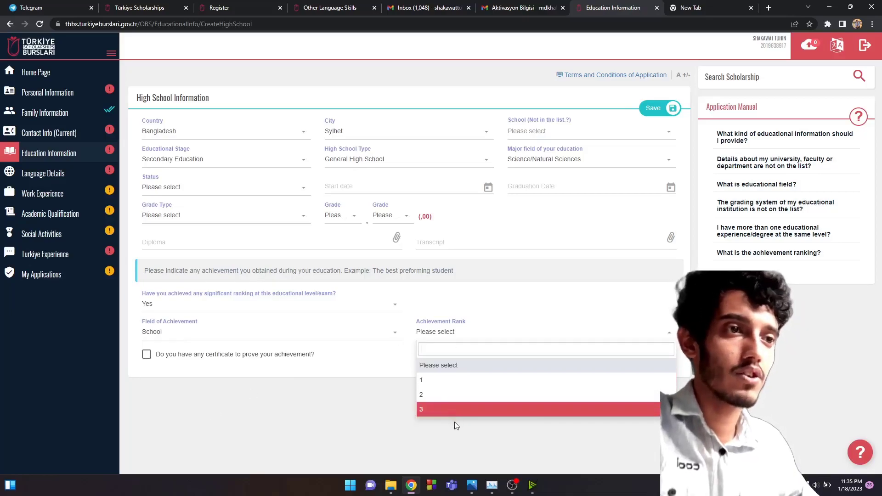
click(466, 395)
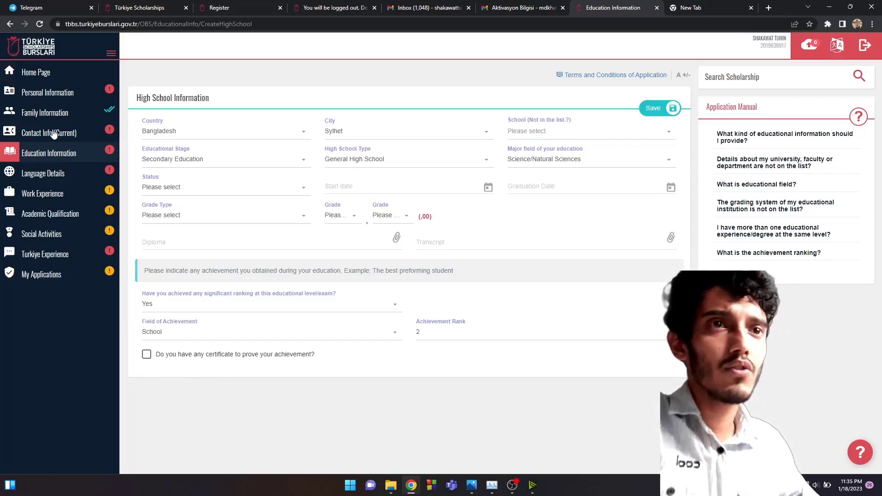
Step: Set the native language to Bengali, Bangla in the language details
click(45, 173)
click(371, 182)
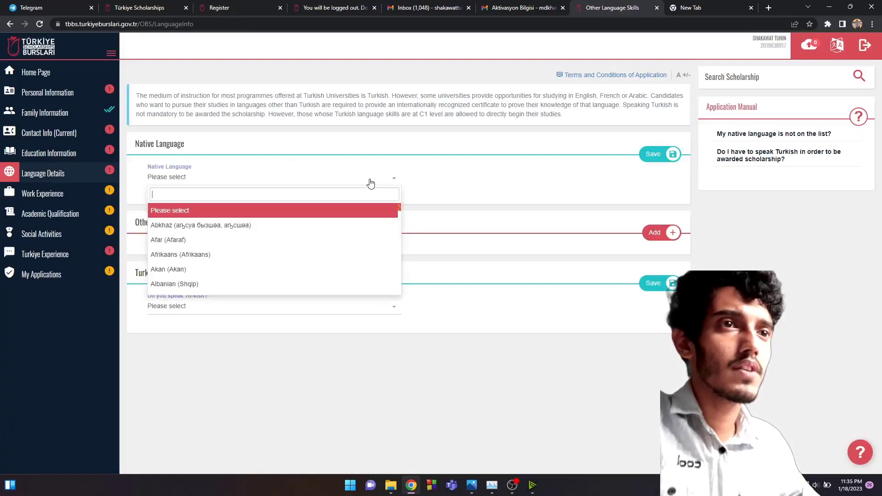
scroll(276, 243, down, 5)
click(265, 217)
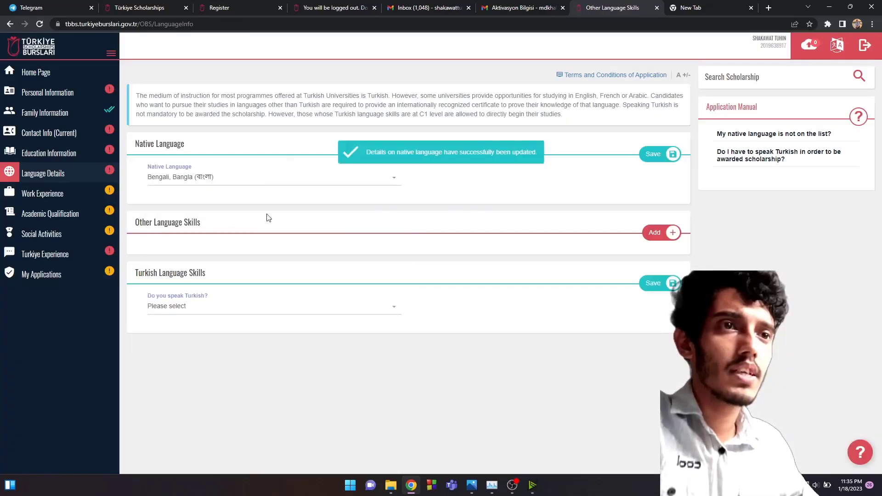
Step: Start an other language skills entry for English with the level Intermediate
click(672, 233)
click(276, 132)
scroll(196, 191, down, 2)
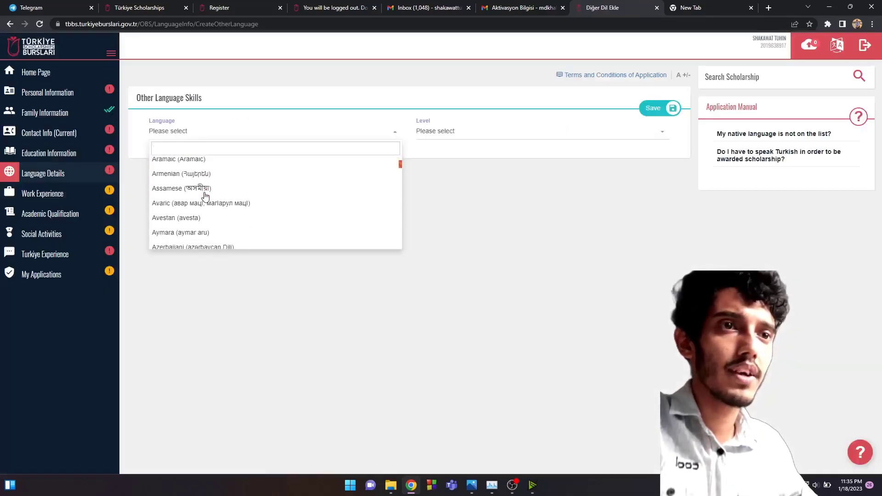
click(197, 192)
click(271, 159)
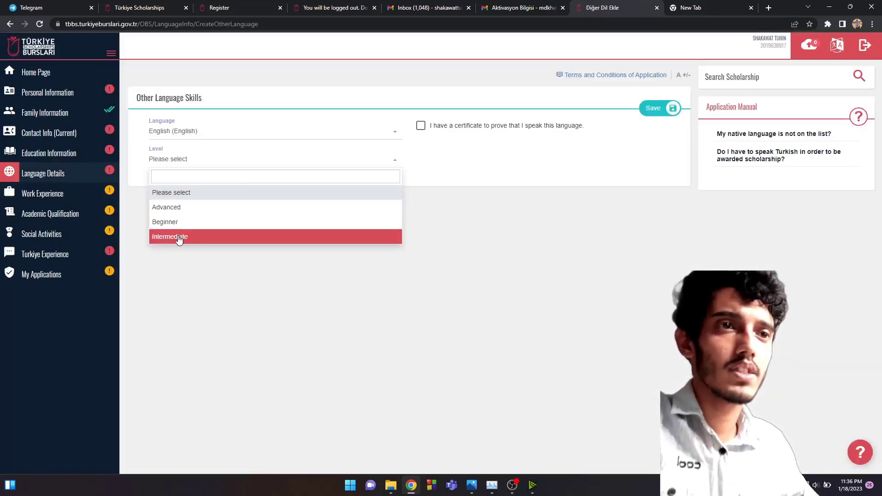
click(180, 237)
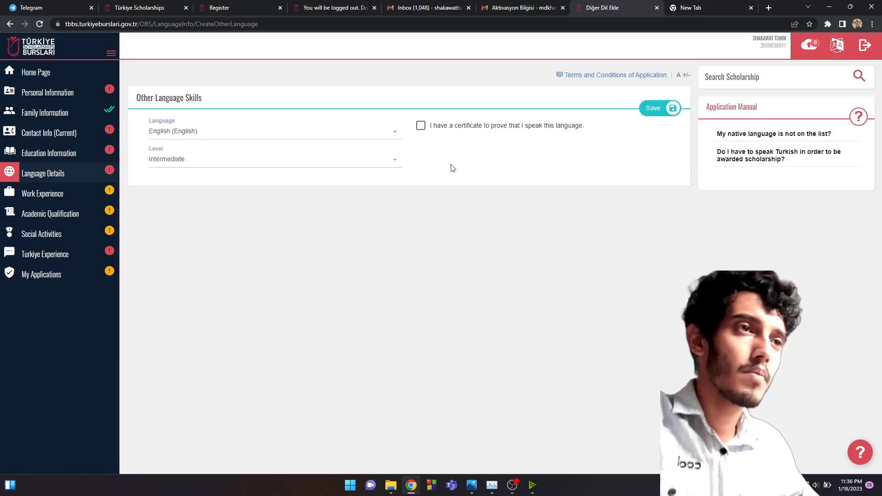
Step: Declare a certificate for the English skill, choosing the IELTS exam with grade 7 and decimal 50
click(421, 125)
click(271, 159)
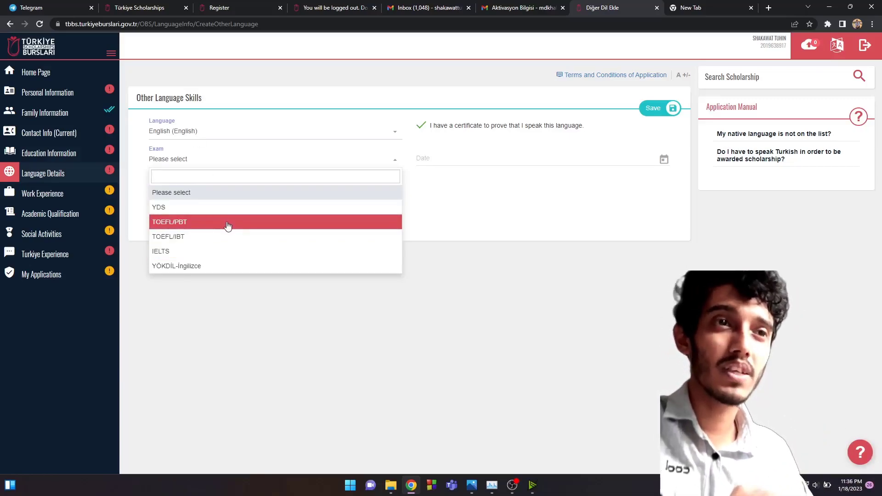
click(230, 251)
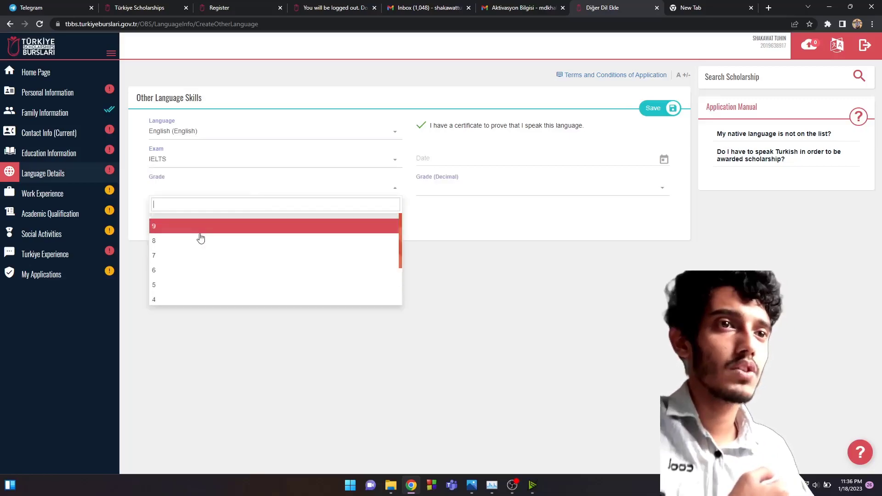
click(194, 261)
click(440, 191)
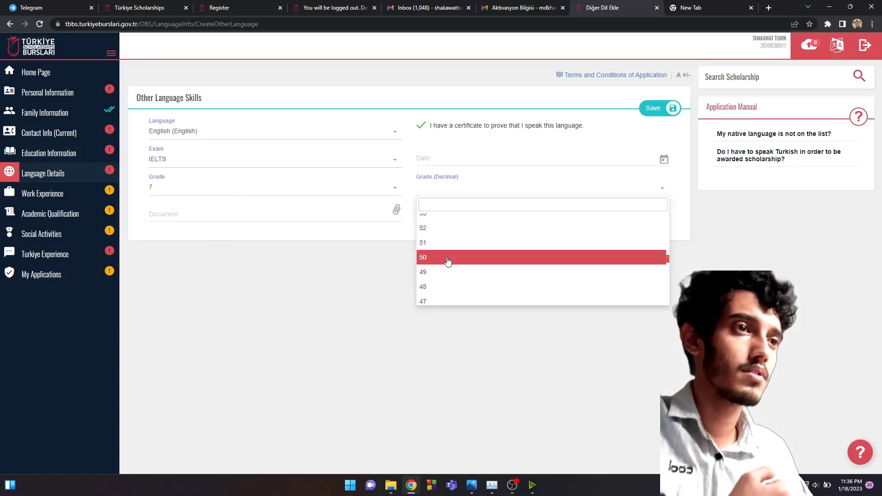
click(449, 260)
Step: Mark the internship as completed or ongoing in the work experience section and choose the final CV PDF as the CV document
click(73, 192)
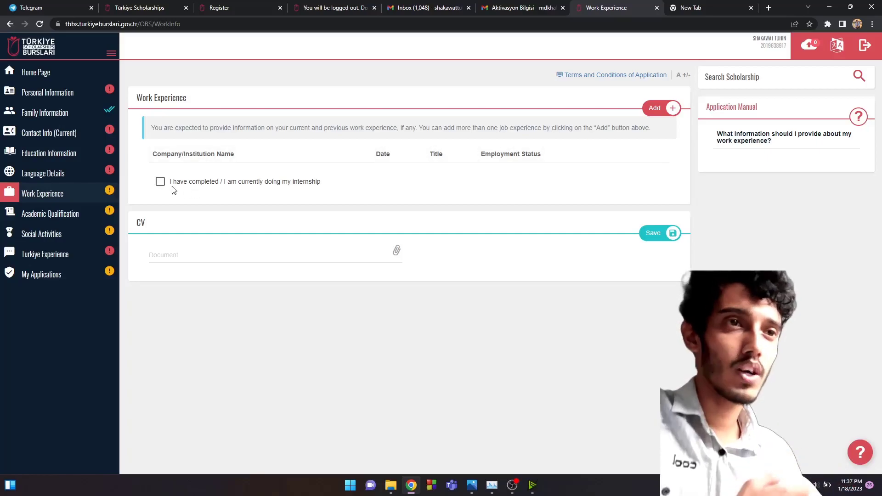
click(213, 180)
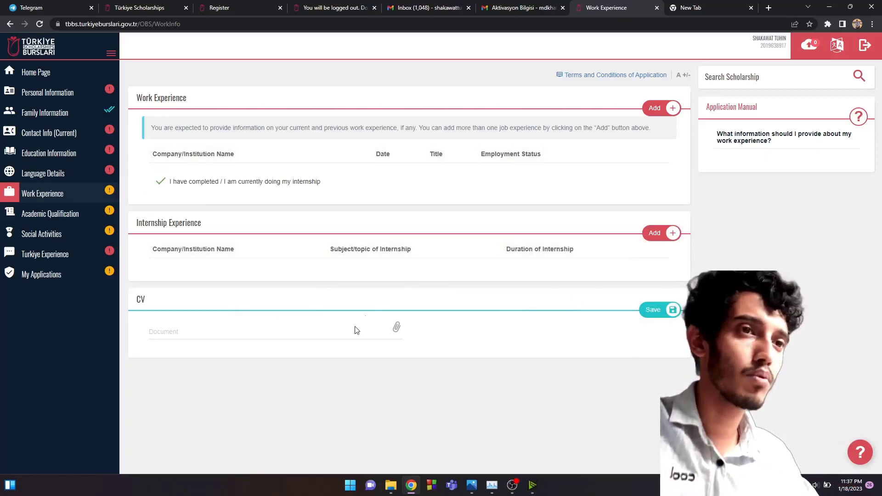
right_click(193, 339)
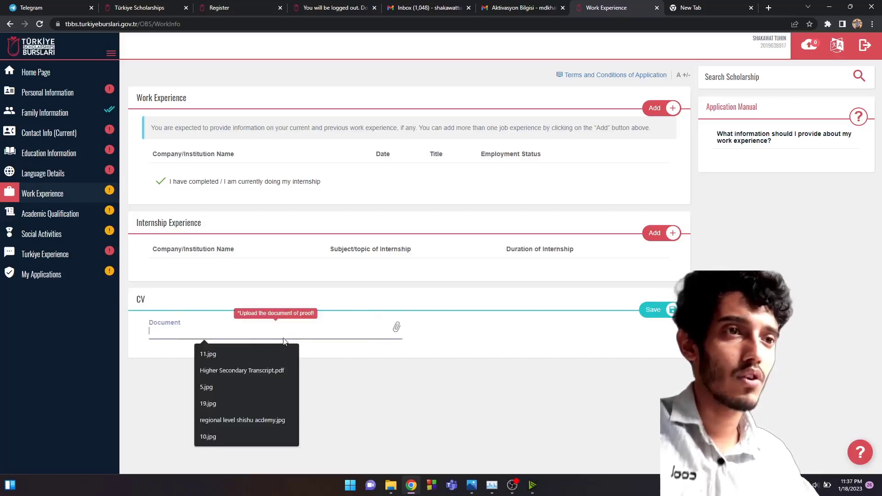
click(338, 341)
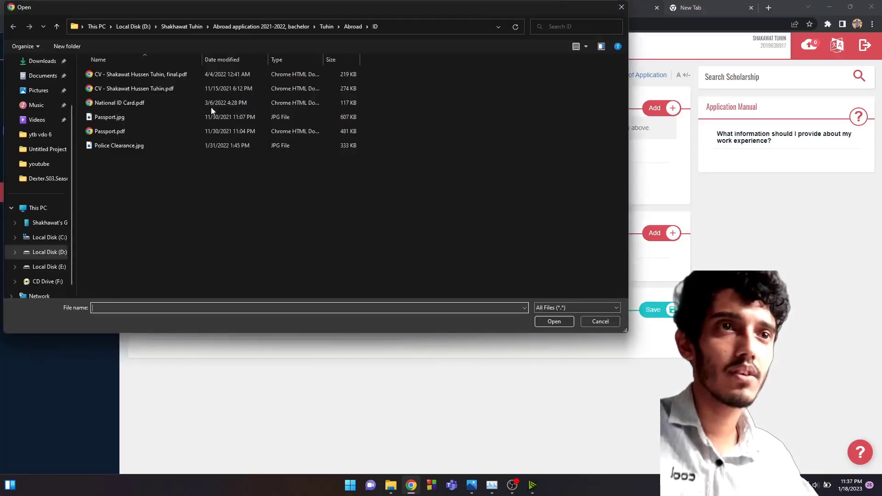
click(203, 75)
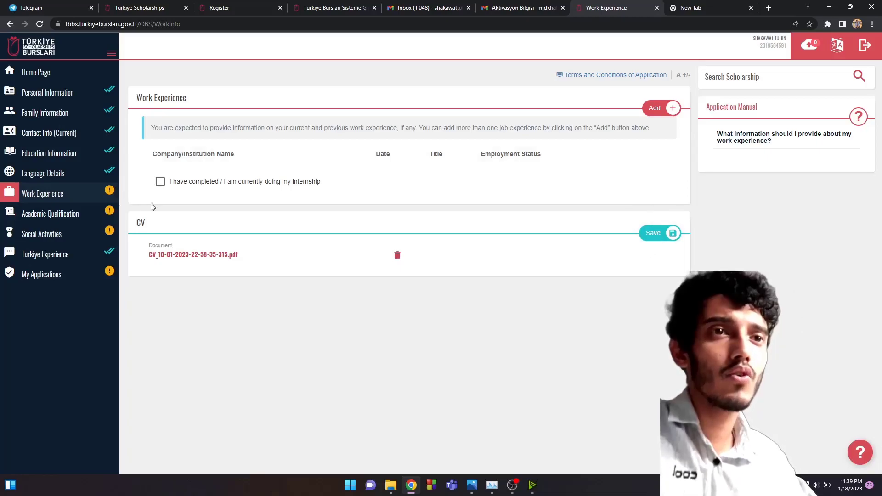
Step: Examine the academic qualification entry form, including its exam name choices and the proving document field
click(71, 218)
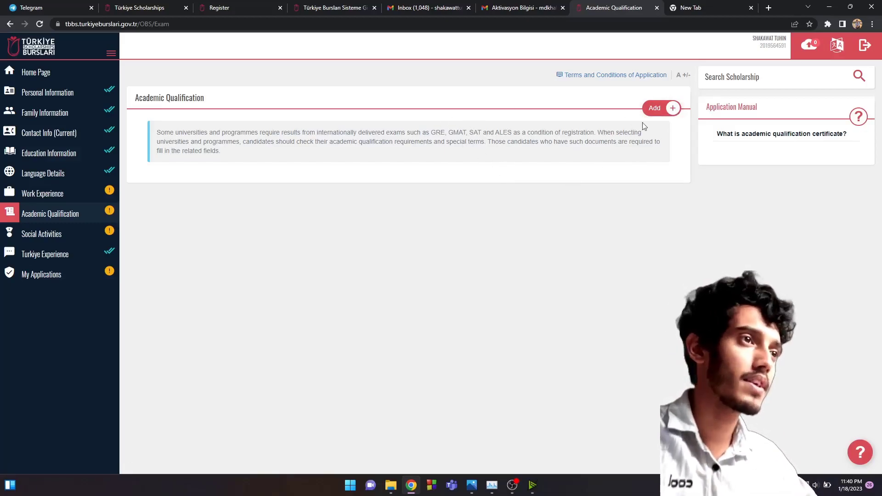
click(669, 108)
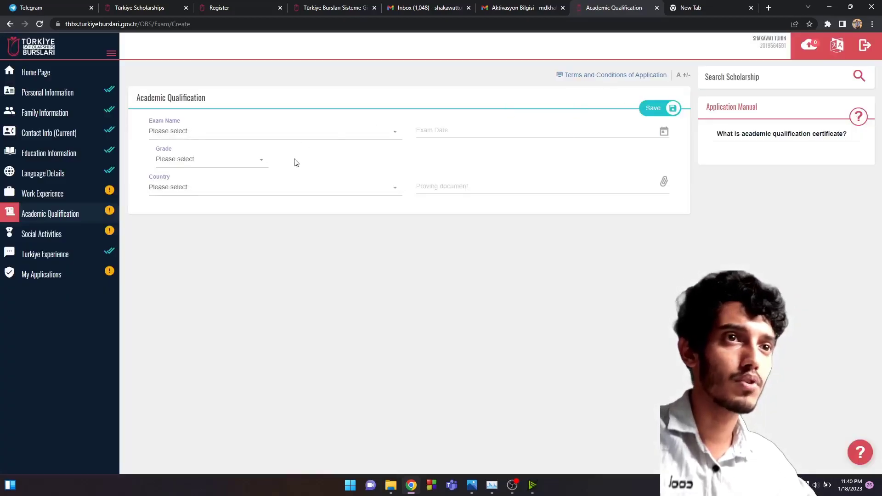
click(234, 136)
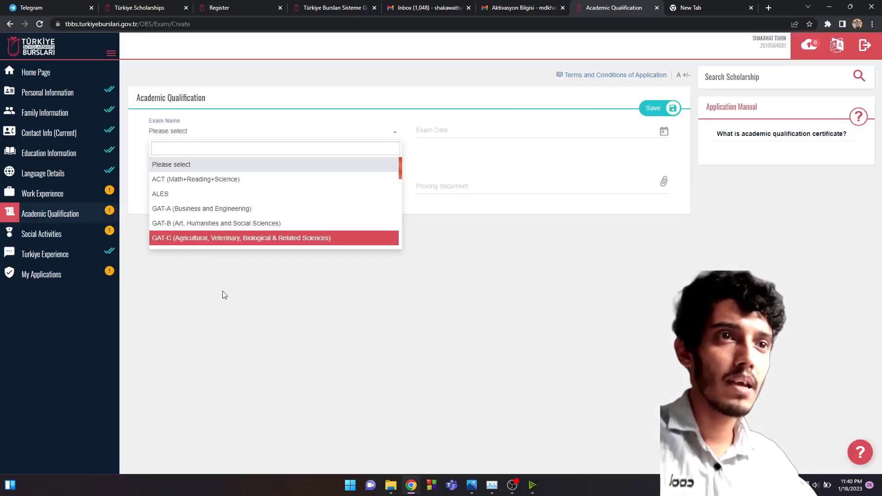
click(237, 167)
click(222, 236)
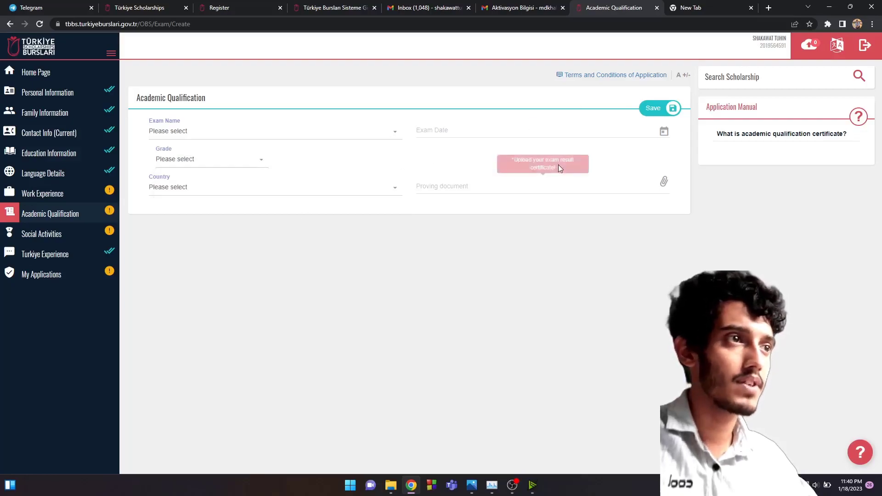
click(665, 113)
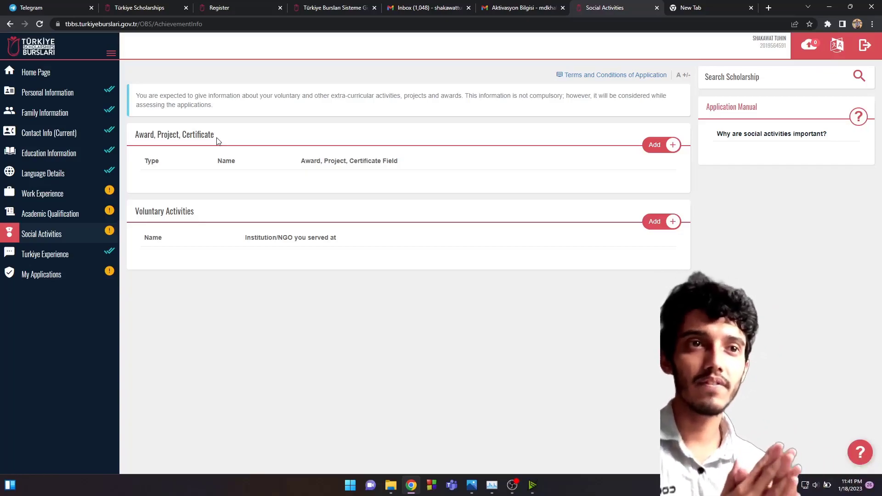
Step: Check the fields of a new certificate entry in the social activities section and return to the activities overview
click(661, 145)
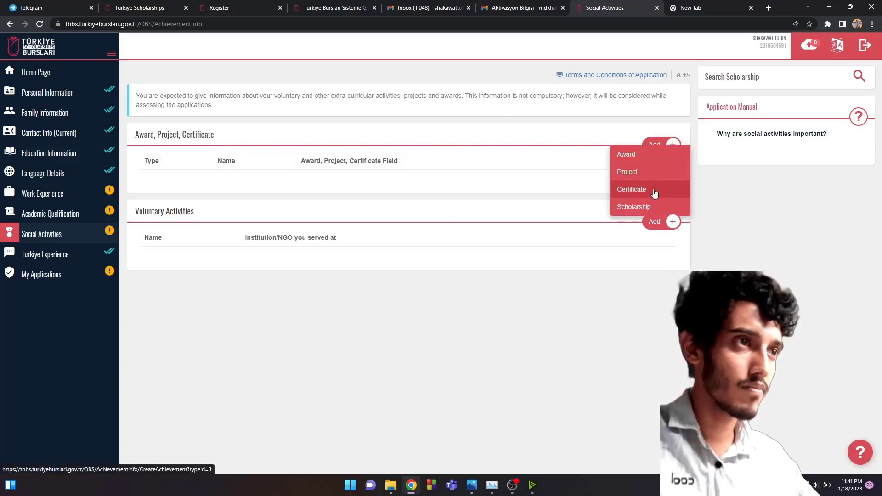
click(654, 196)
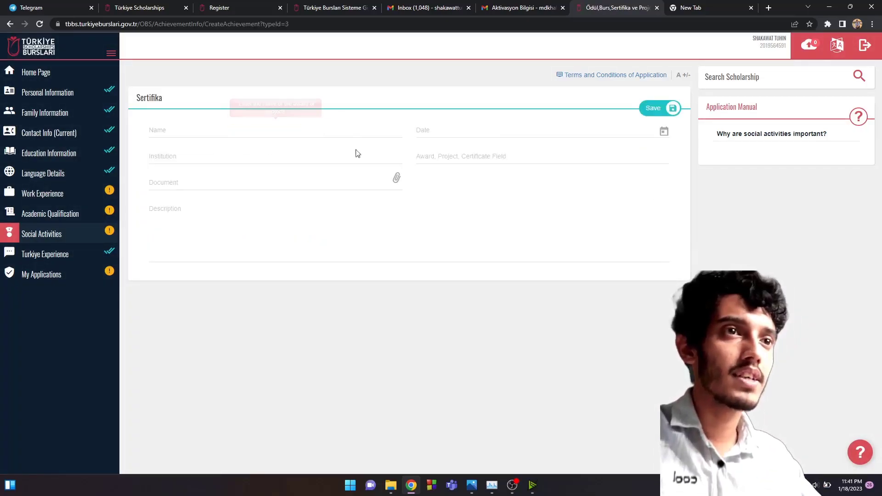
key(alt+Left)
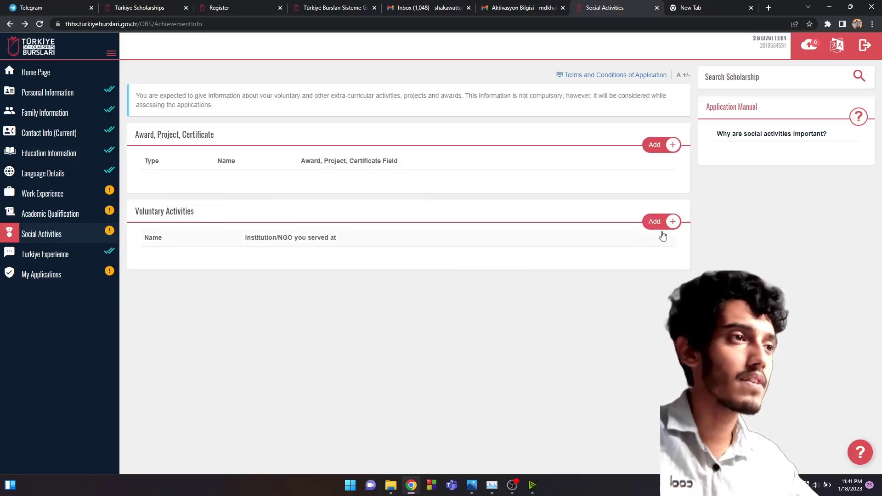
Step: Review the Turkiye Experience answers and the list of previous applications
click(55, 254)
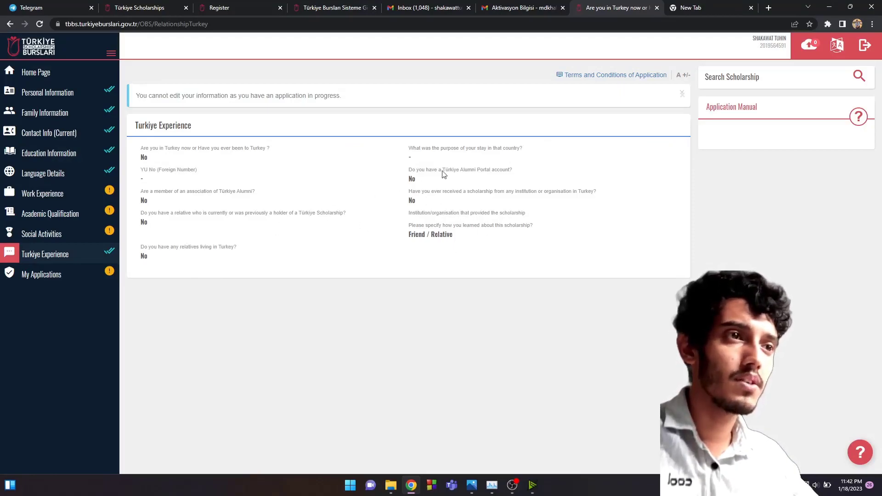
click(64, 275)
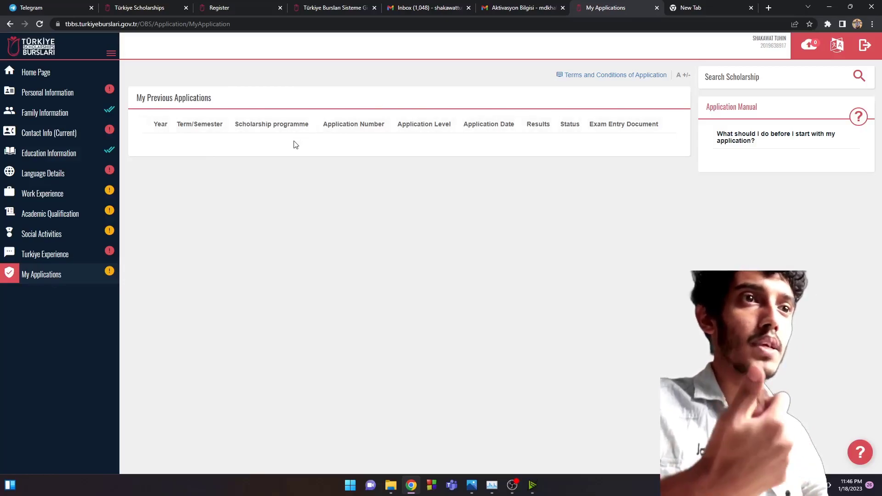
Step: For the Undergraduate application, save the post-high-school activity "I attended course / personal development training" with description "I have admitted to an english language learning center"
click(43, 74)
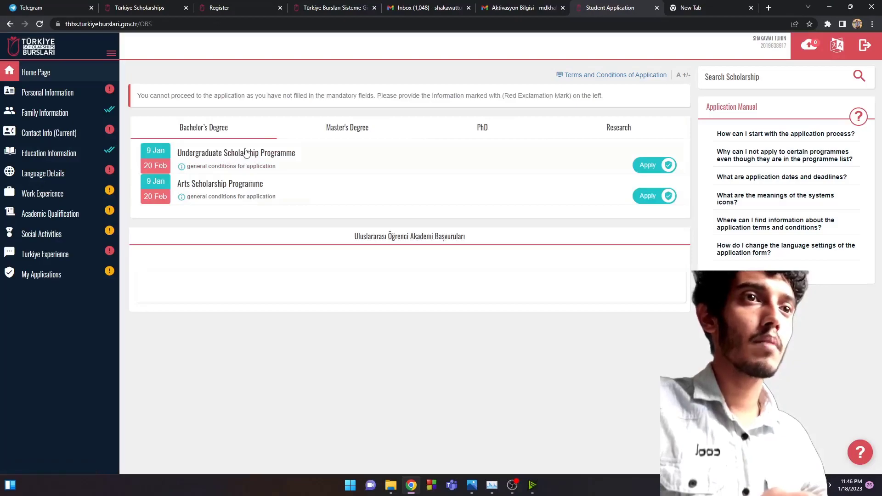
click(653, 165)
click(379, 97)
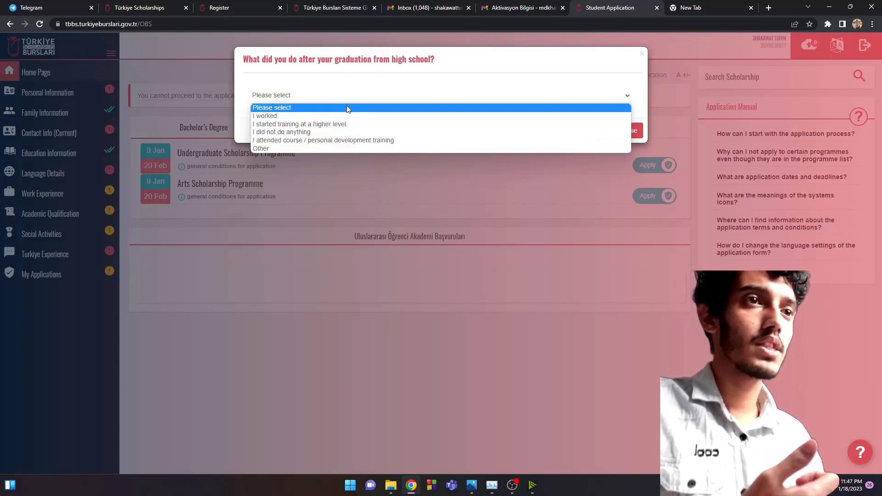
click(312, 140)
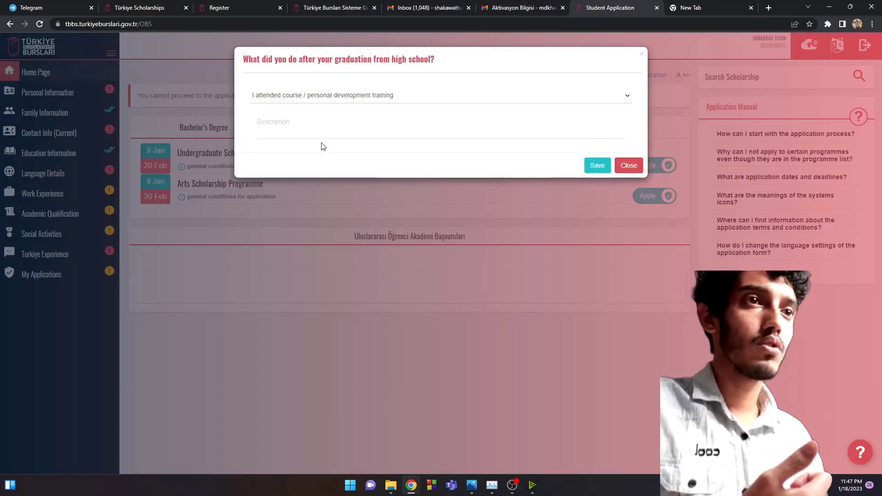
click(393, 134)
text(I have admitted to an english language lear center)
text(ing)
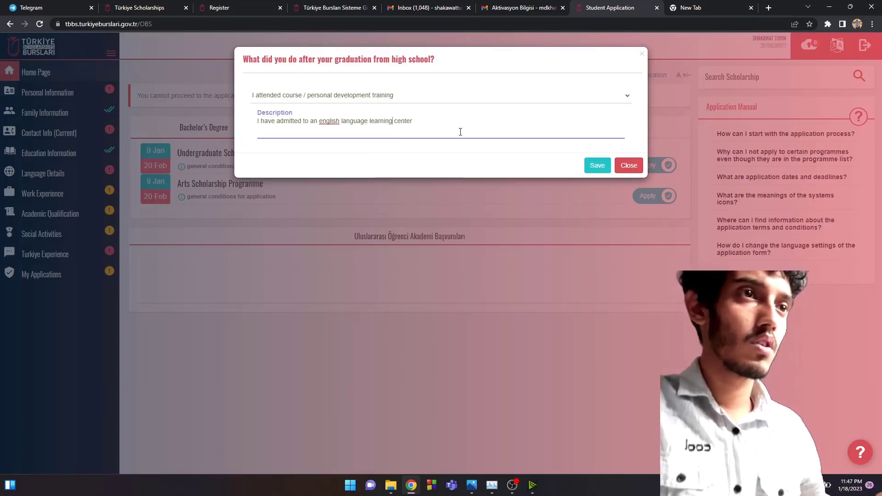
click(597, 167)
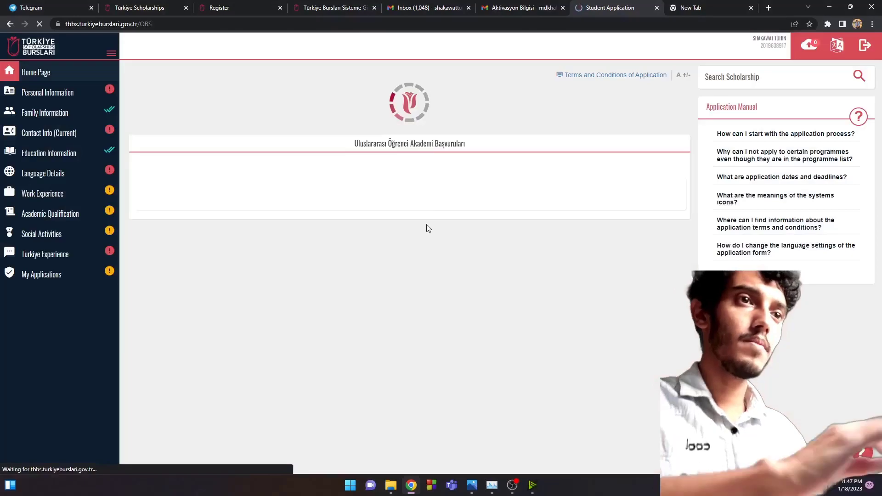
Step: Start an application to the Undergraduate Scholarship Programme and accept the attention notice about checking the provided information
click(643, 159)
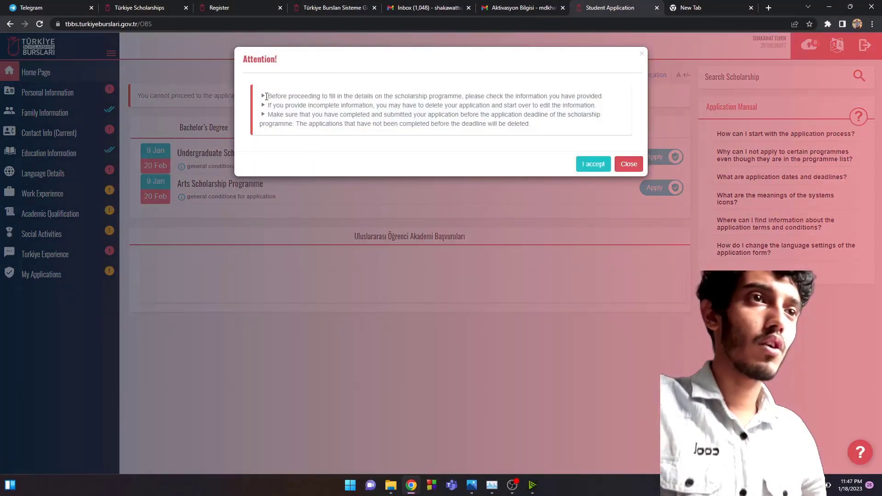
drag(267, 97, 499, 124)
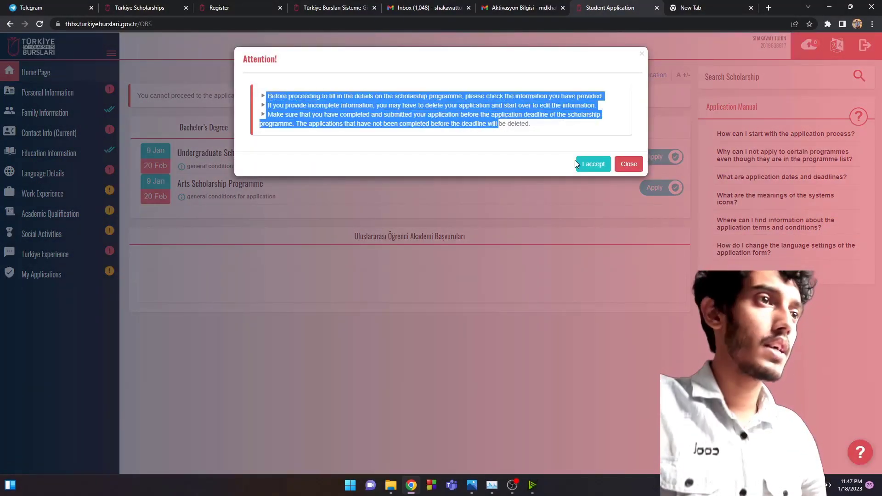
click(593, 164)
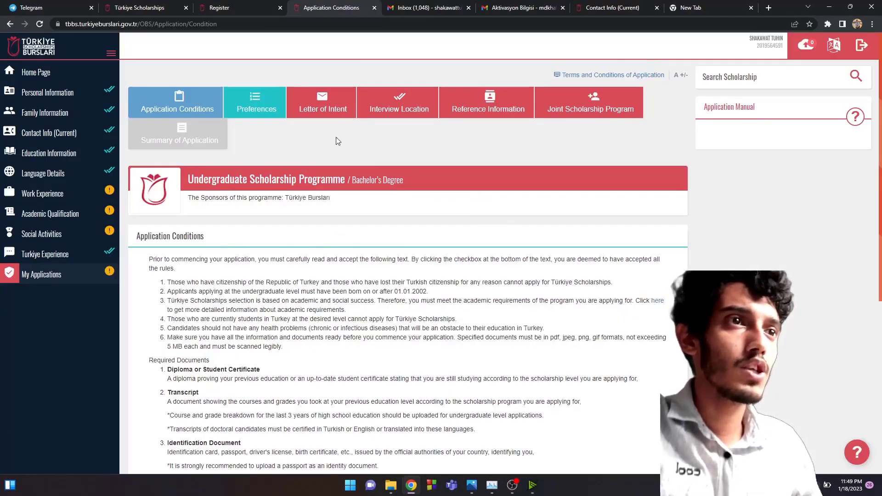
Step: Review the Letter of Intent fields and the entry form for a new reference in the undergraduate application
click(341, 112)
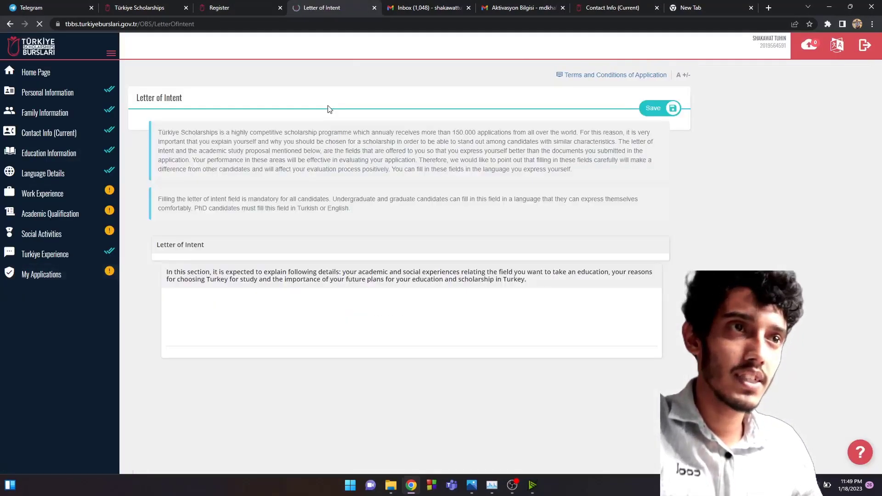
scroll(340, 243, down, 4)
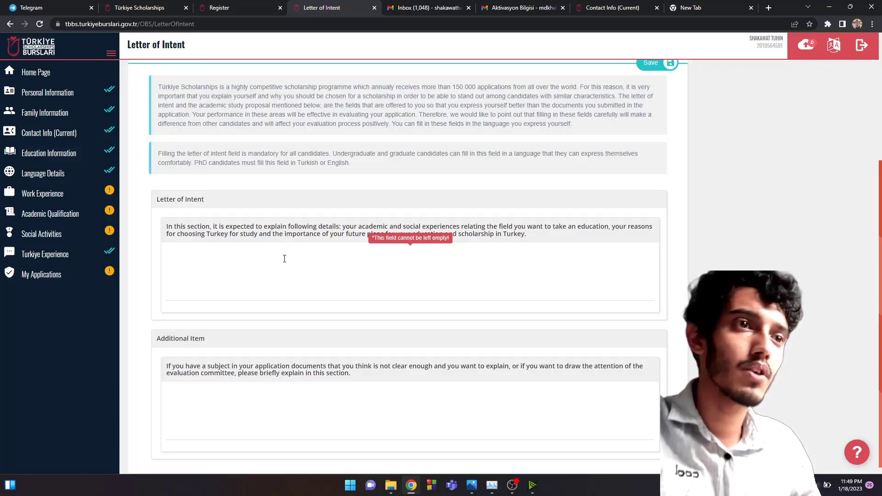
scroll(222, 256, up, 4)
click(487, 102)
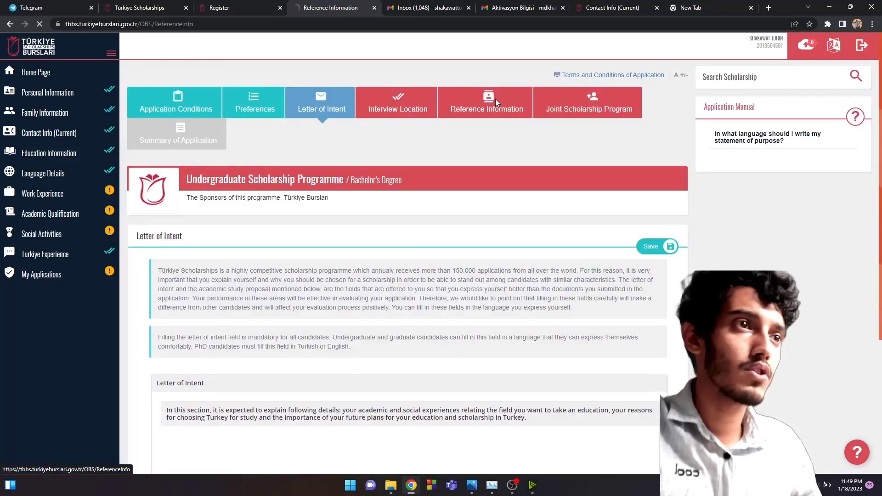
click(674, 248)
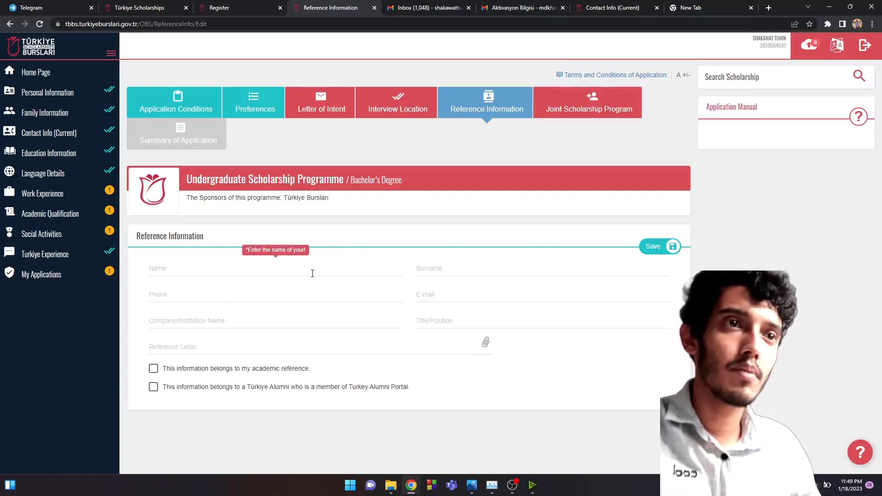
Step: Set the interview location's country to Bangladesh and choose an interview city
click(398, 104)
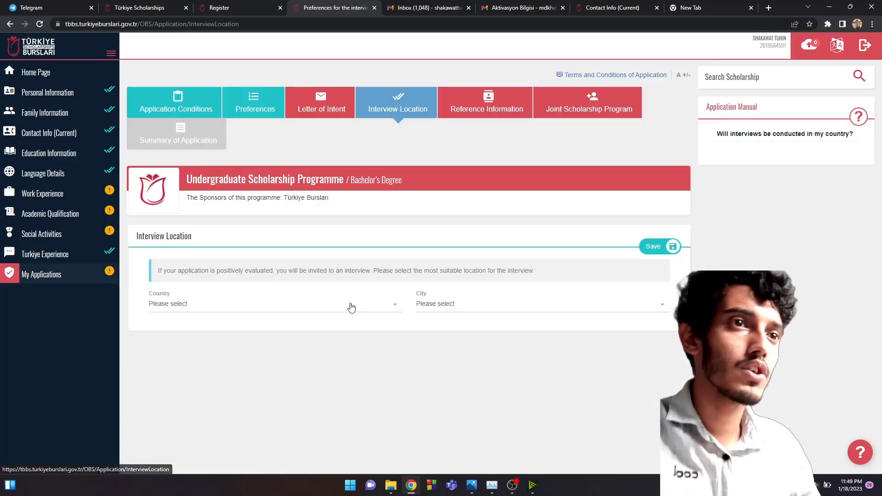
click(388, 310)
scroll(220, 376, down, 3)
click(221, 348)
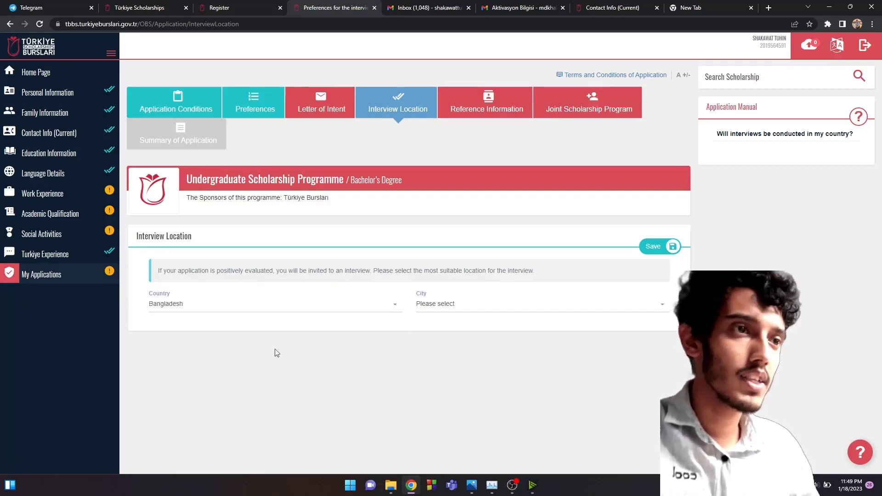
click(455, 304)
click(429, 352)
Step: Read the guidance in the Preferences section on how many universities and departments can be chosen
click(255, 104)
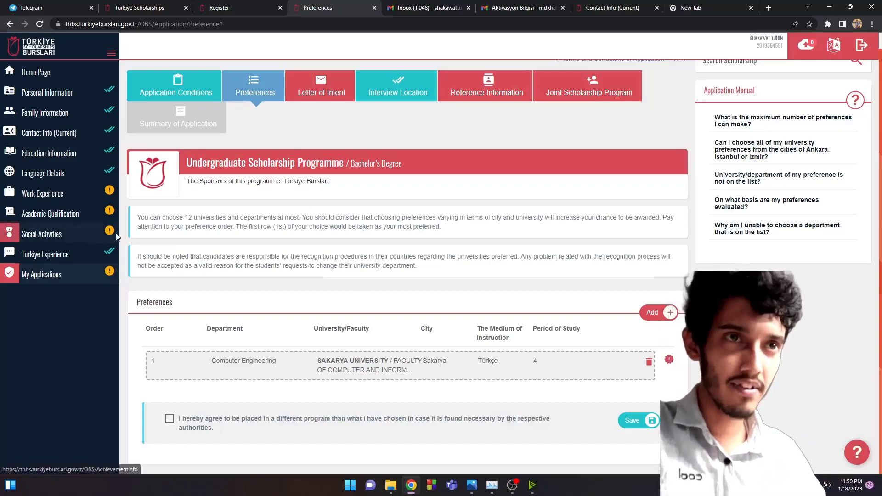
drag(137, 217, 190, 220)
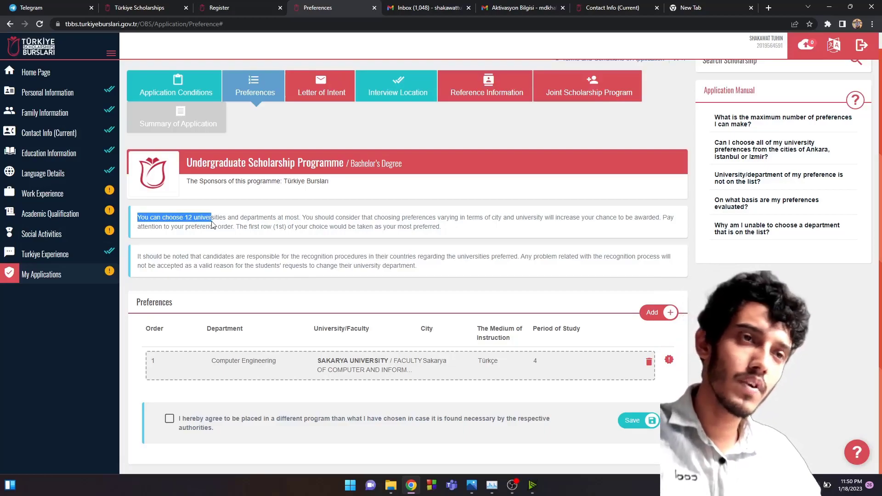
drag(252, 225, 292, 222)
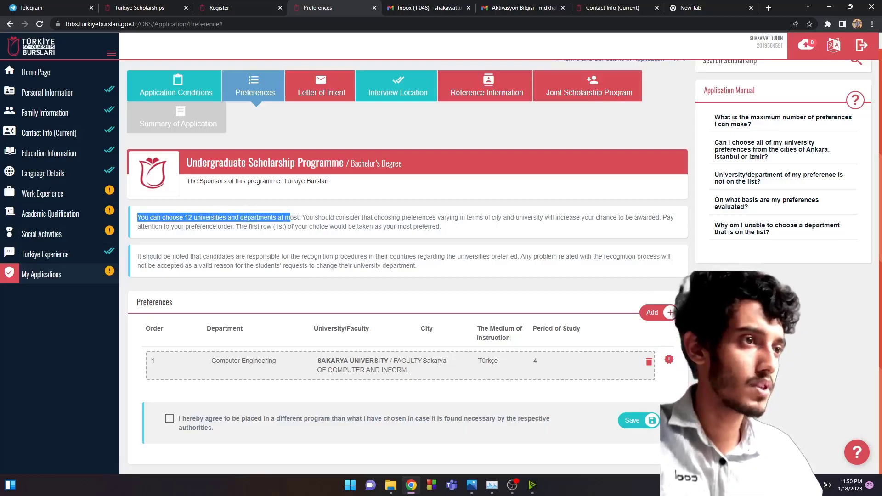
click(293, 222)
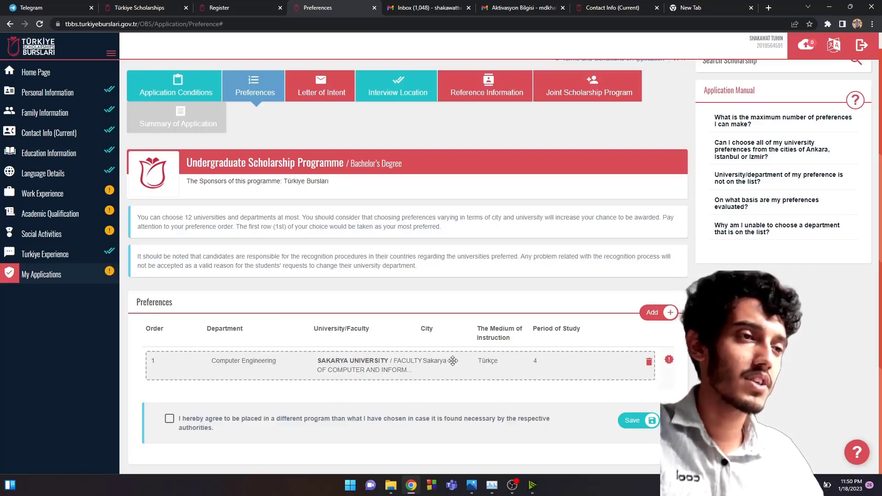
Step: Add Biology (English) at Ankara University, Faculty of Science, as a new preference and save it
click(652, 313)
scroll(302, 219, down, 6)
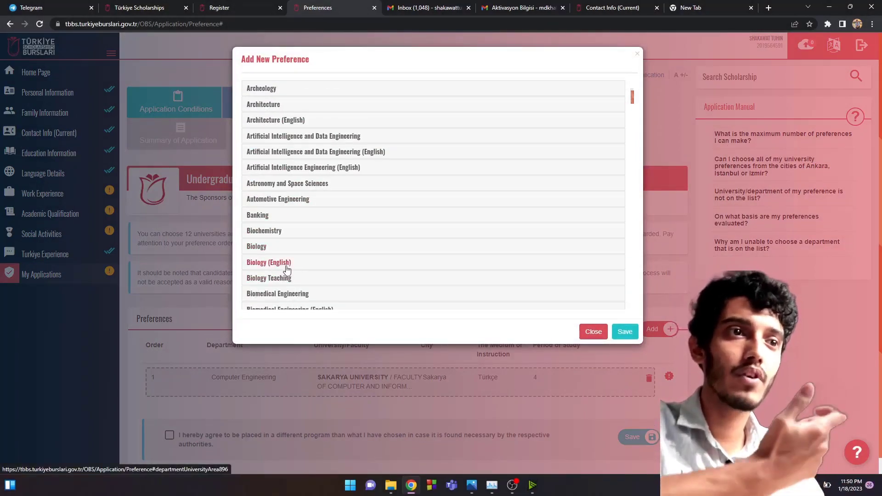
click(294, 268)
scroll(291, 179, down, 3)
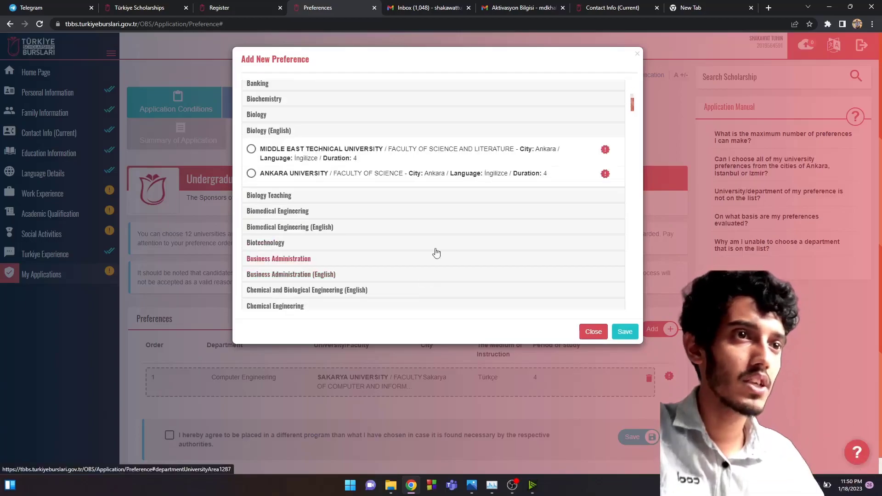
click(251, 173)
click(621, 332)
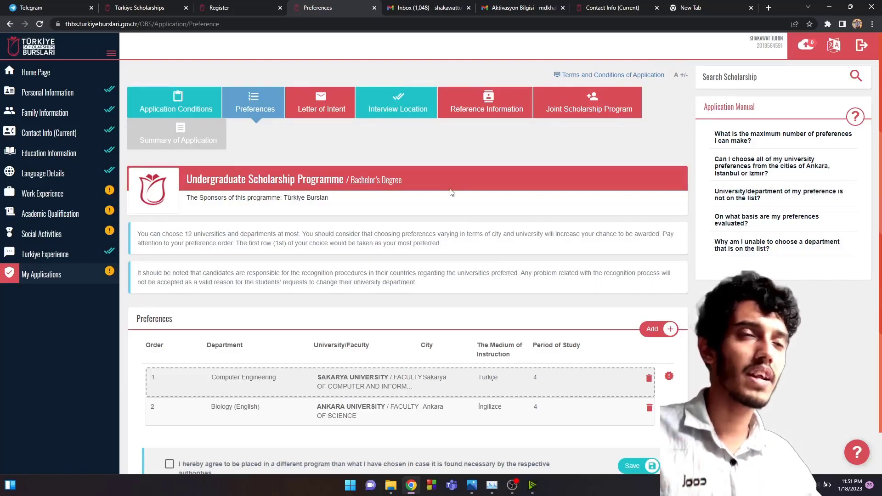
scroll(524, 204, down, 1)
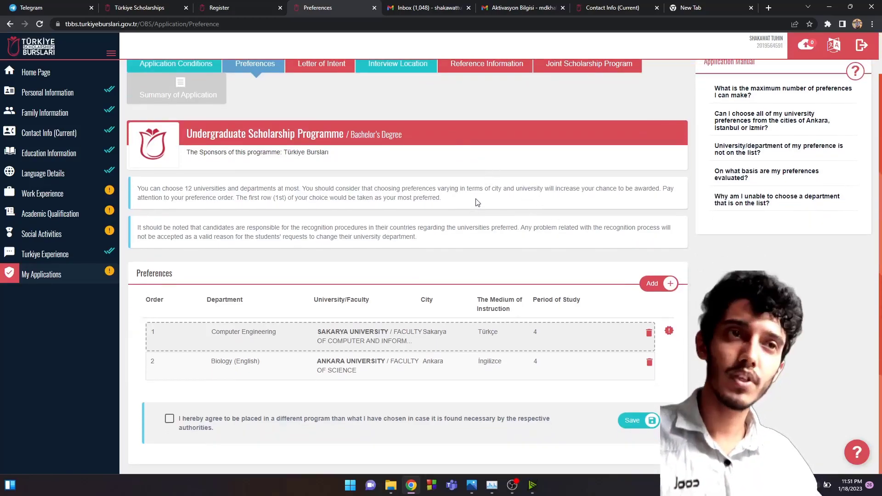